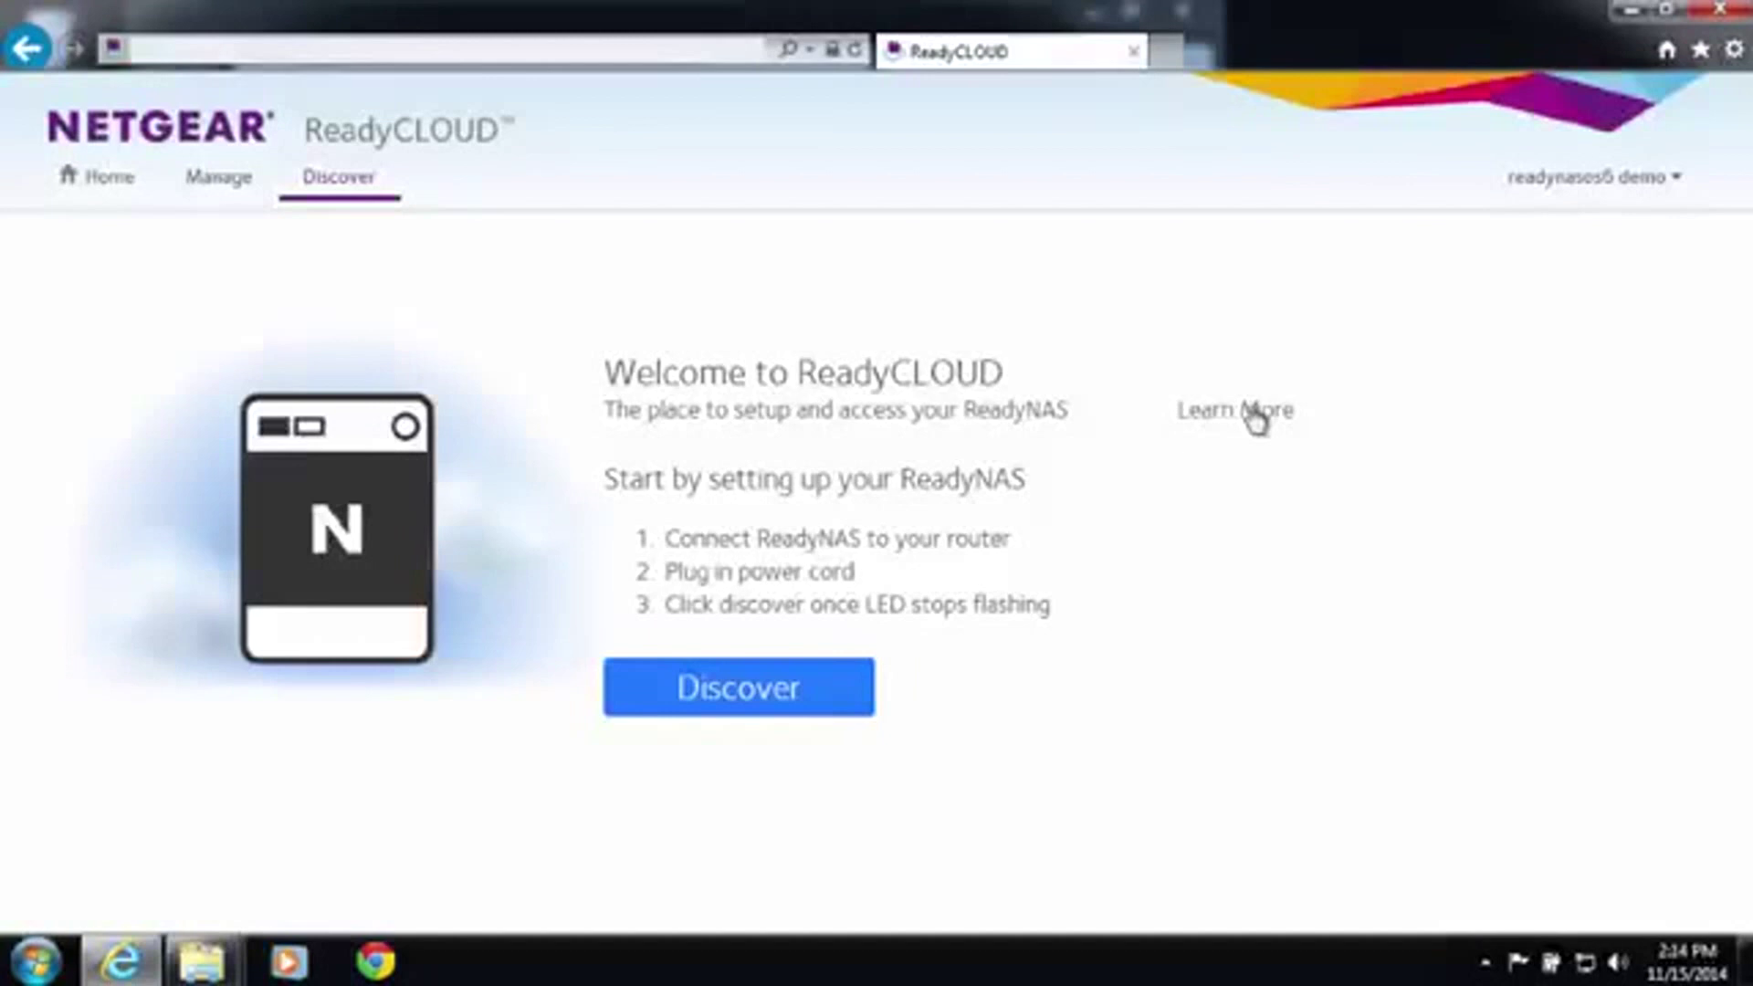
Page through the ReadyNAS and ReadyCLOUD introductory tour, then search the network for a ReadyNAS.
click(1255, 413)
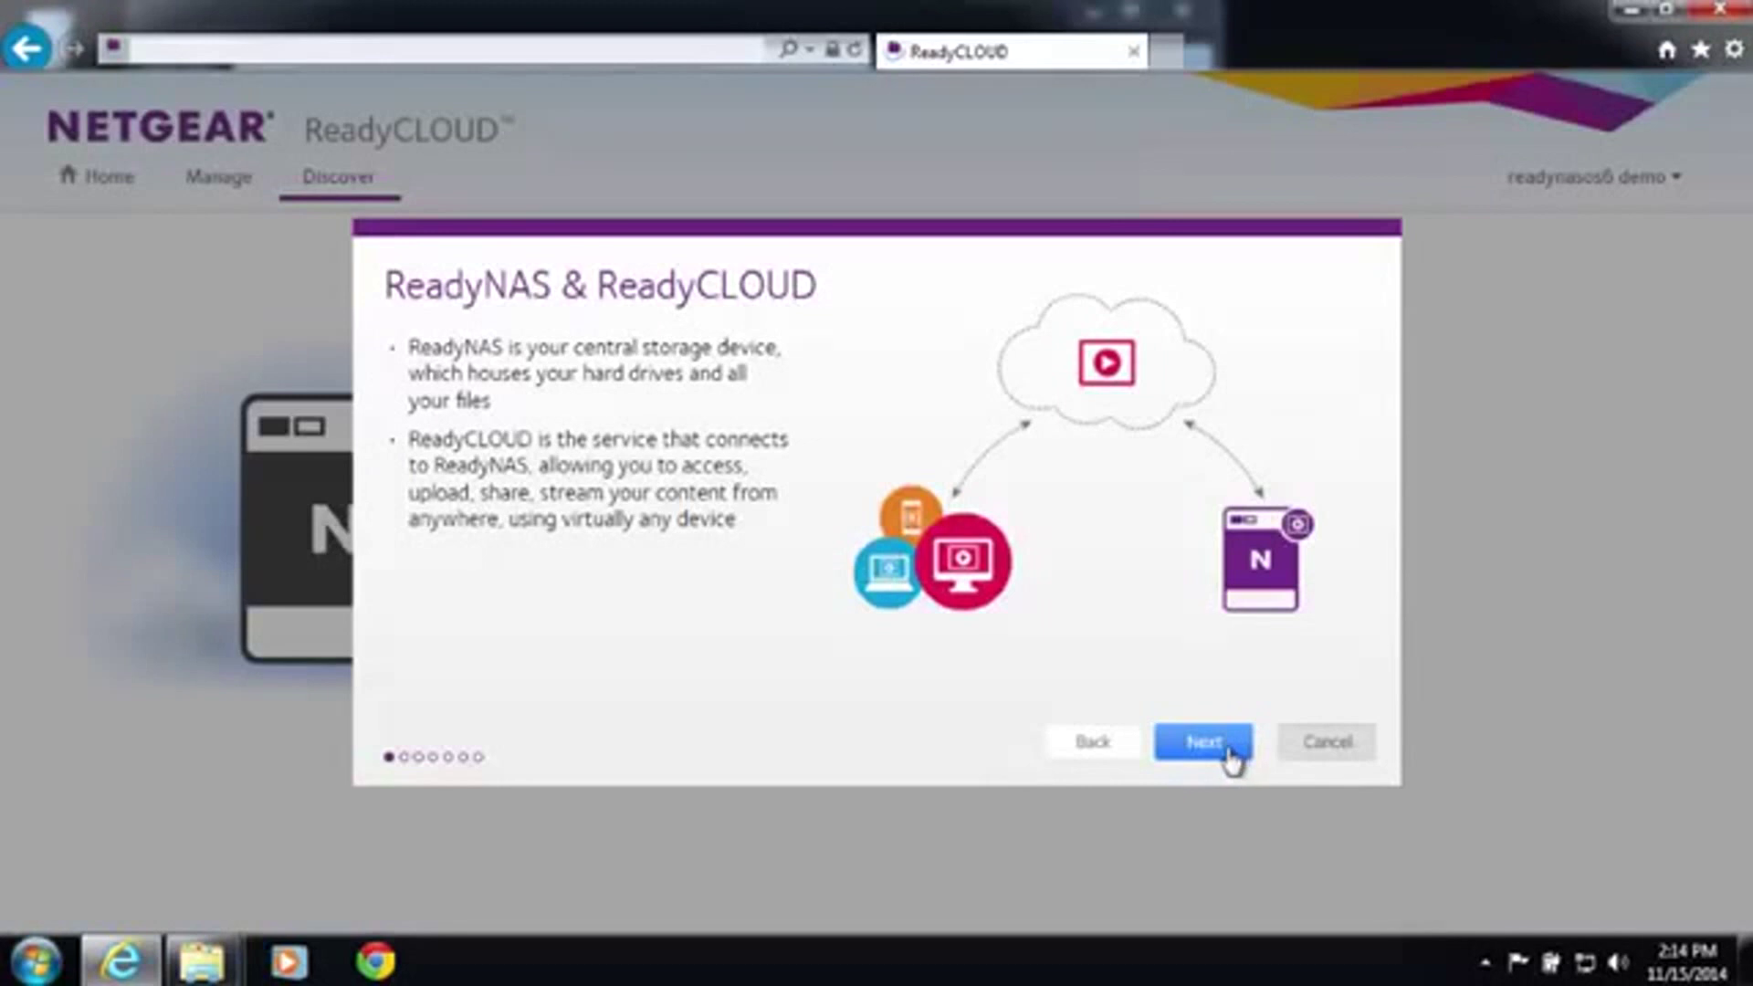
click(1203, 741)
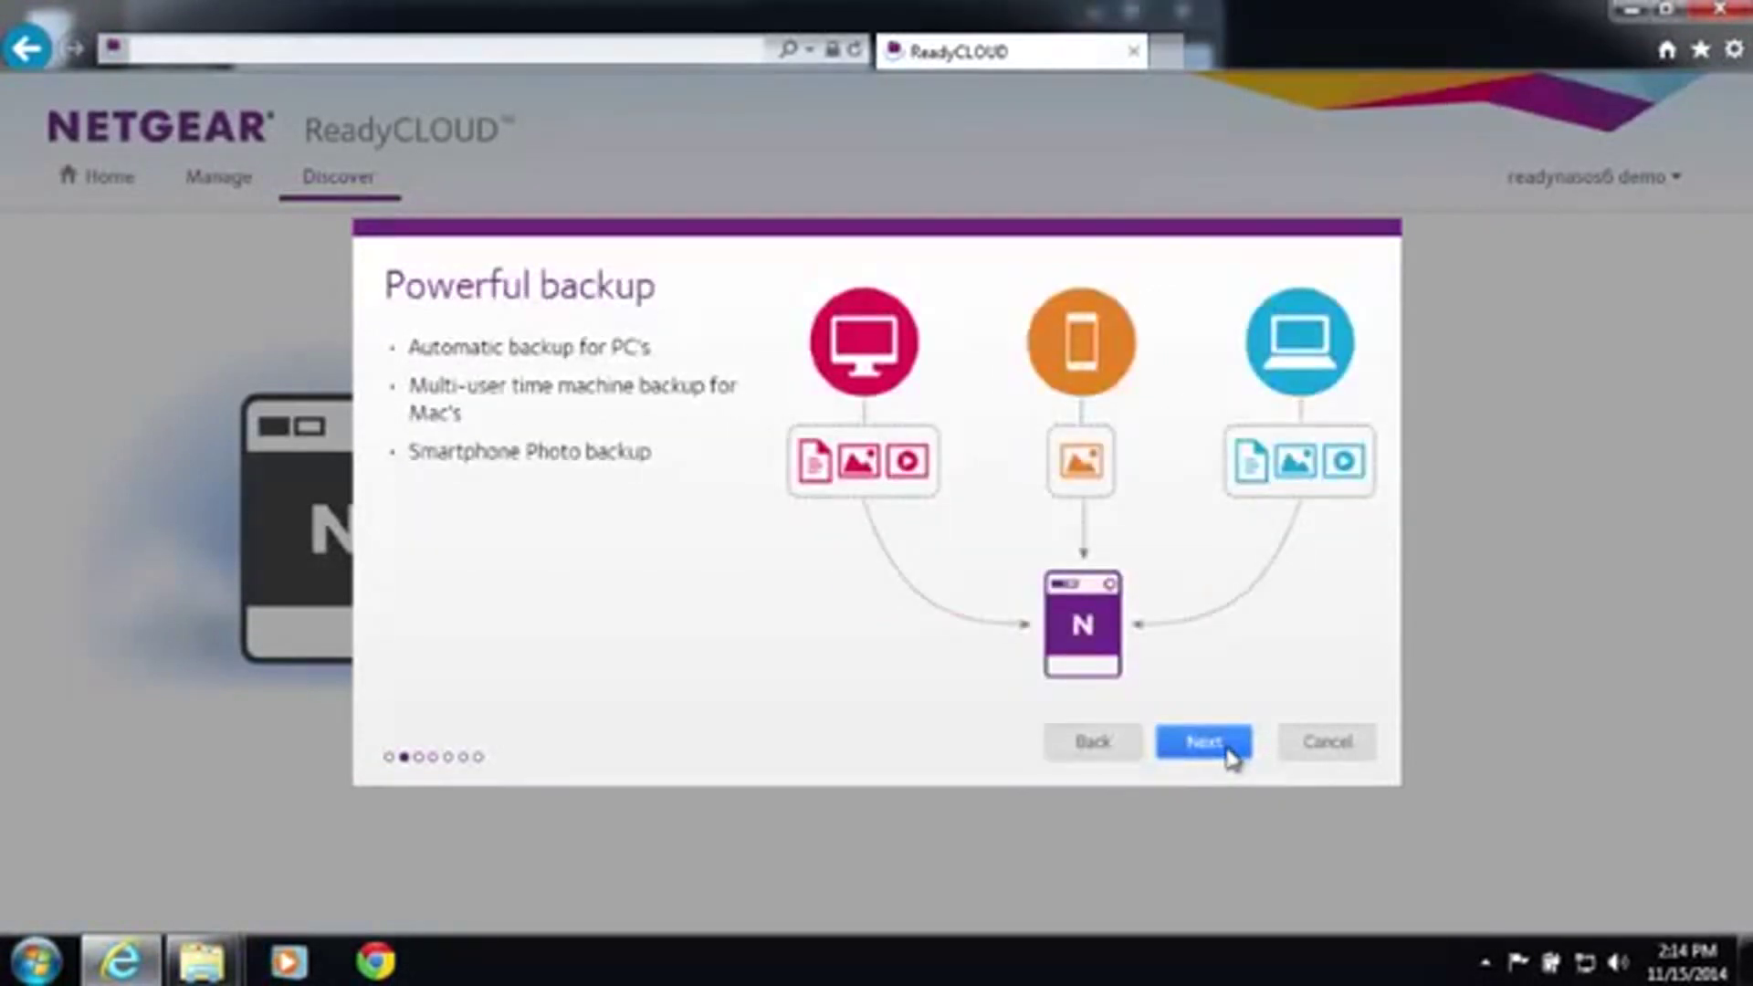
click(1203, 741)
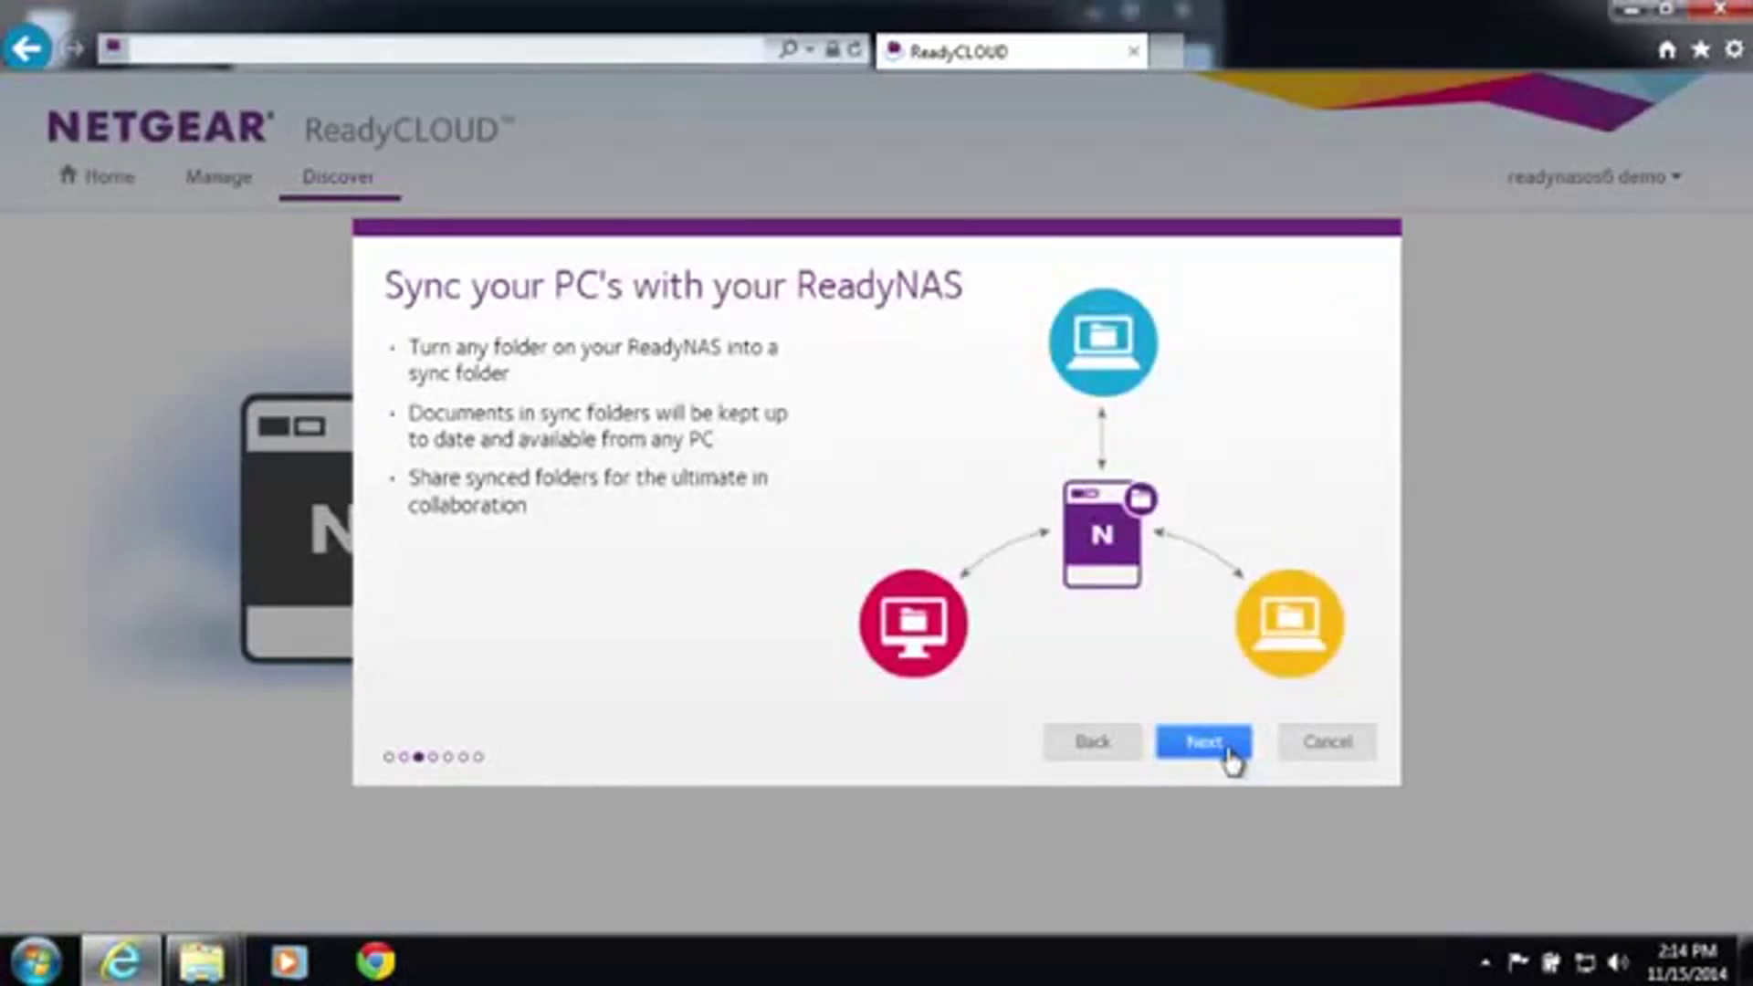
click(1203, 742)
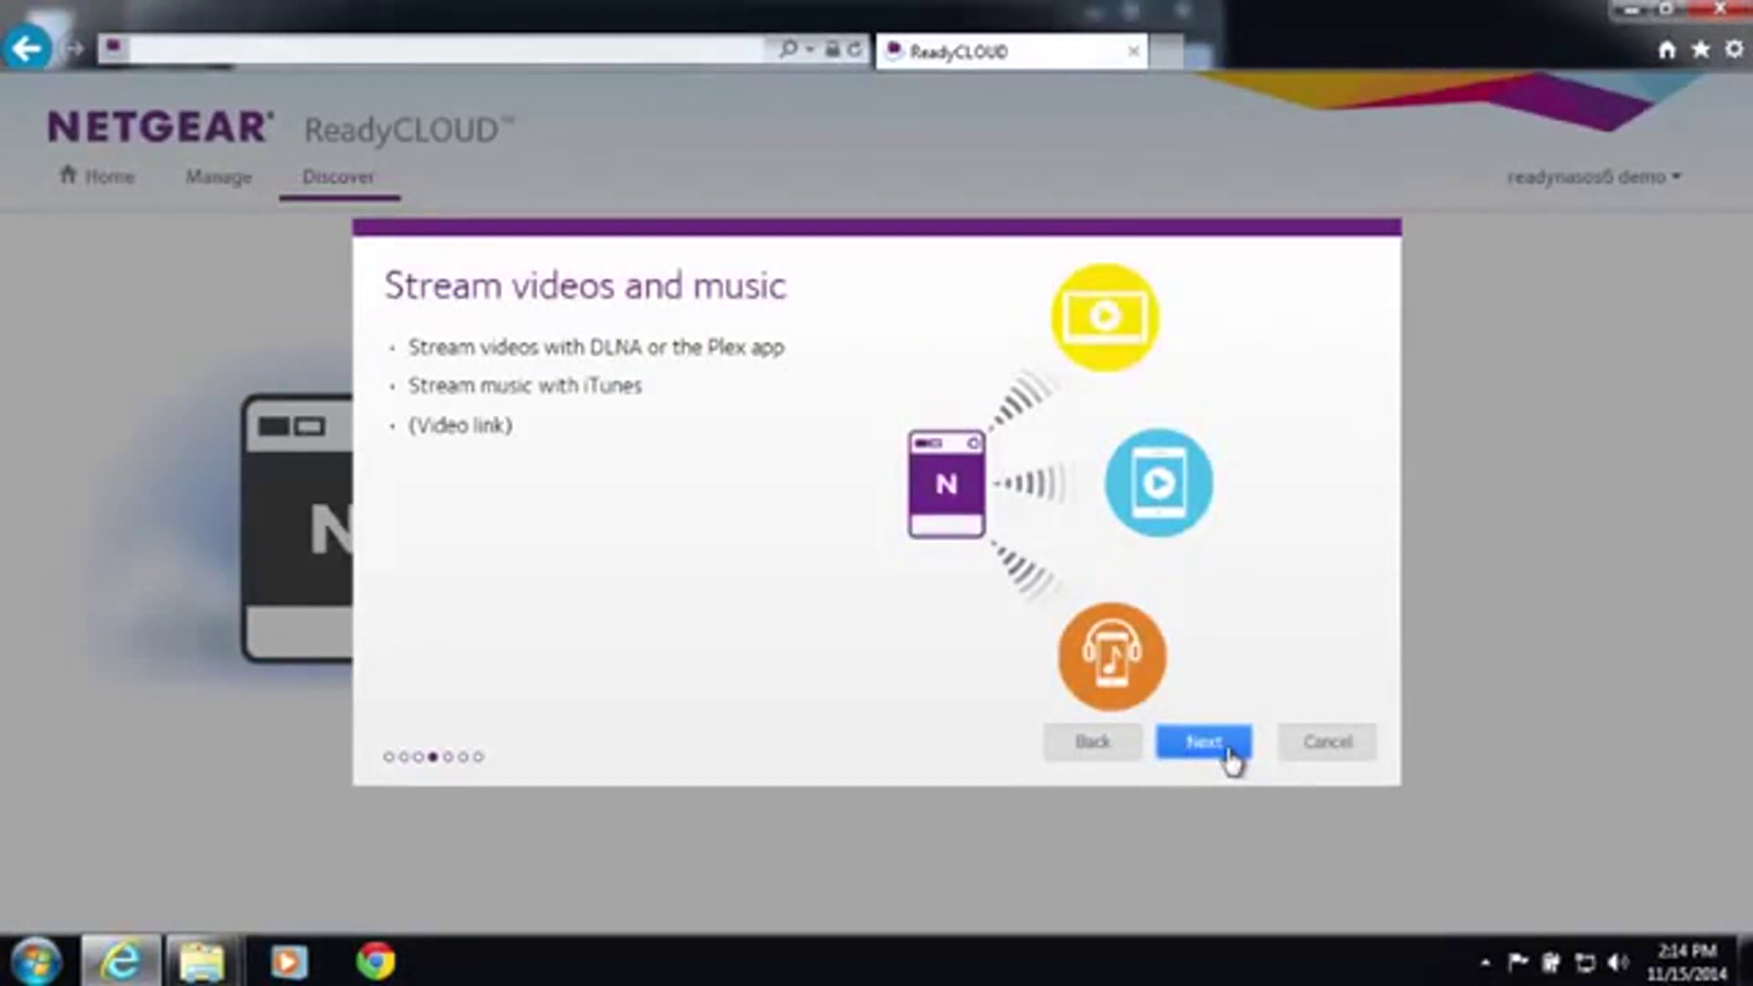
click(1203, 741)
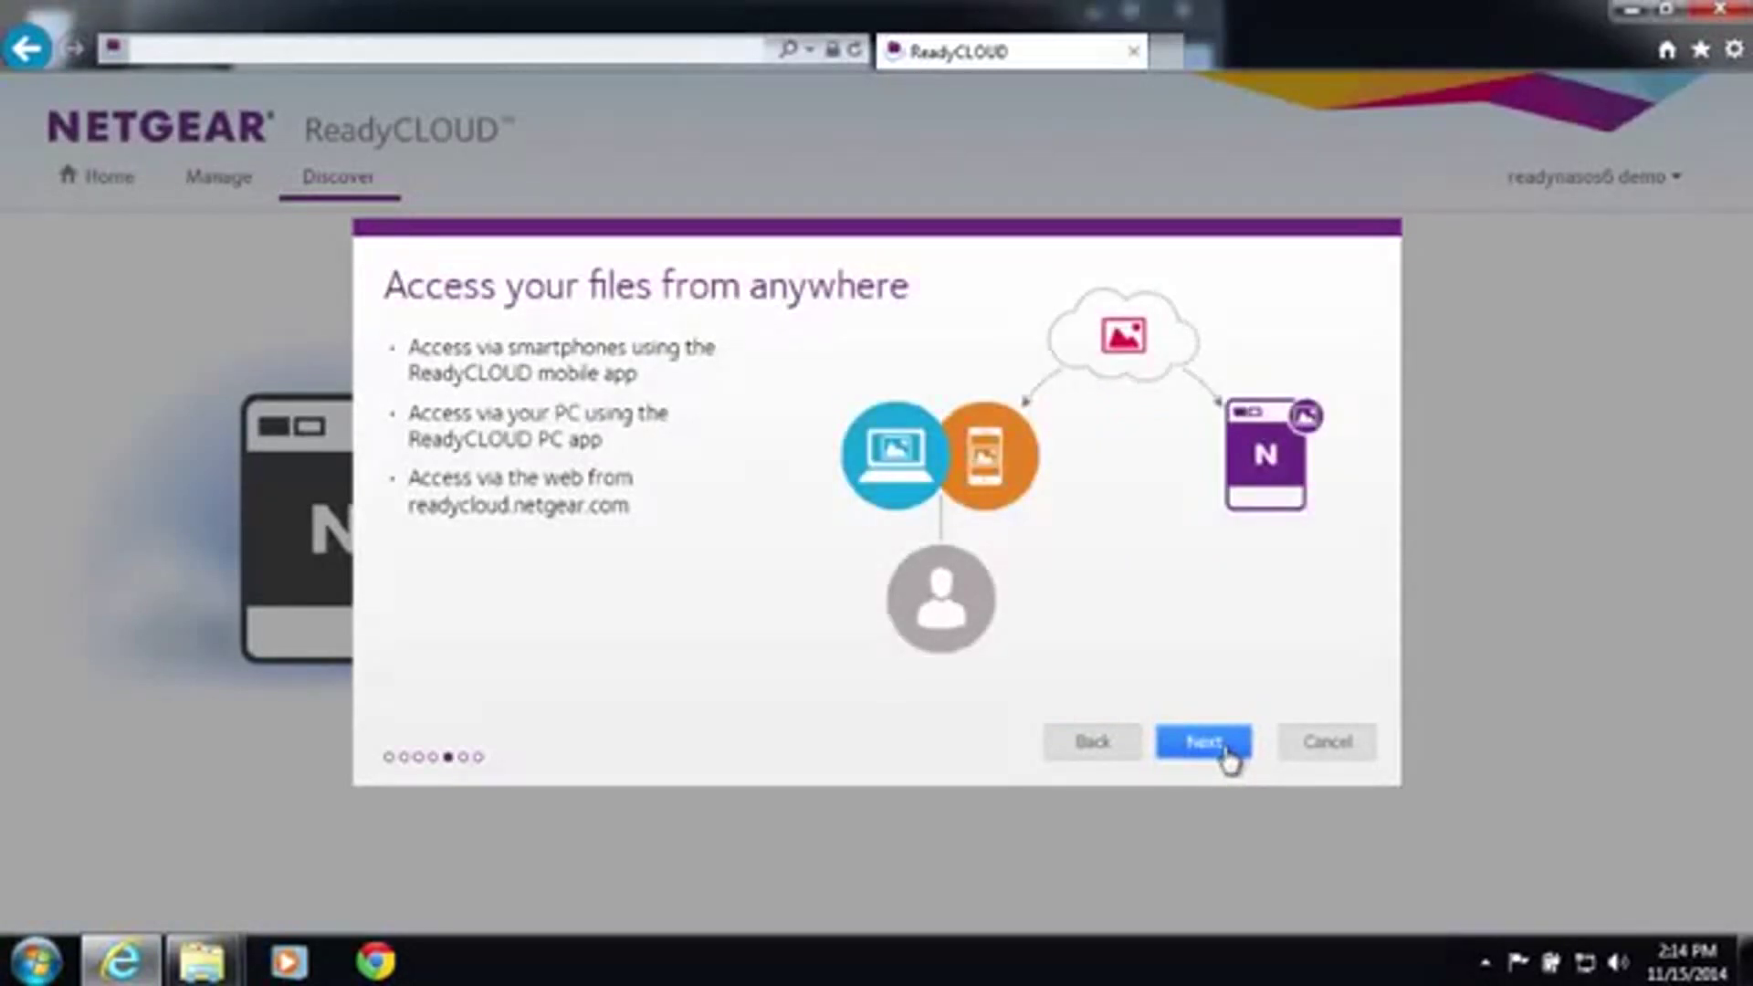
click(1203, 742)
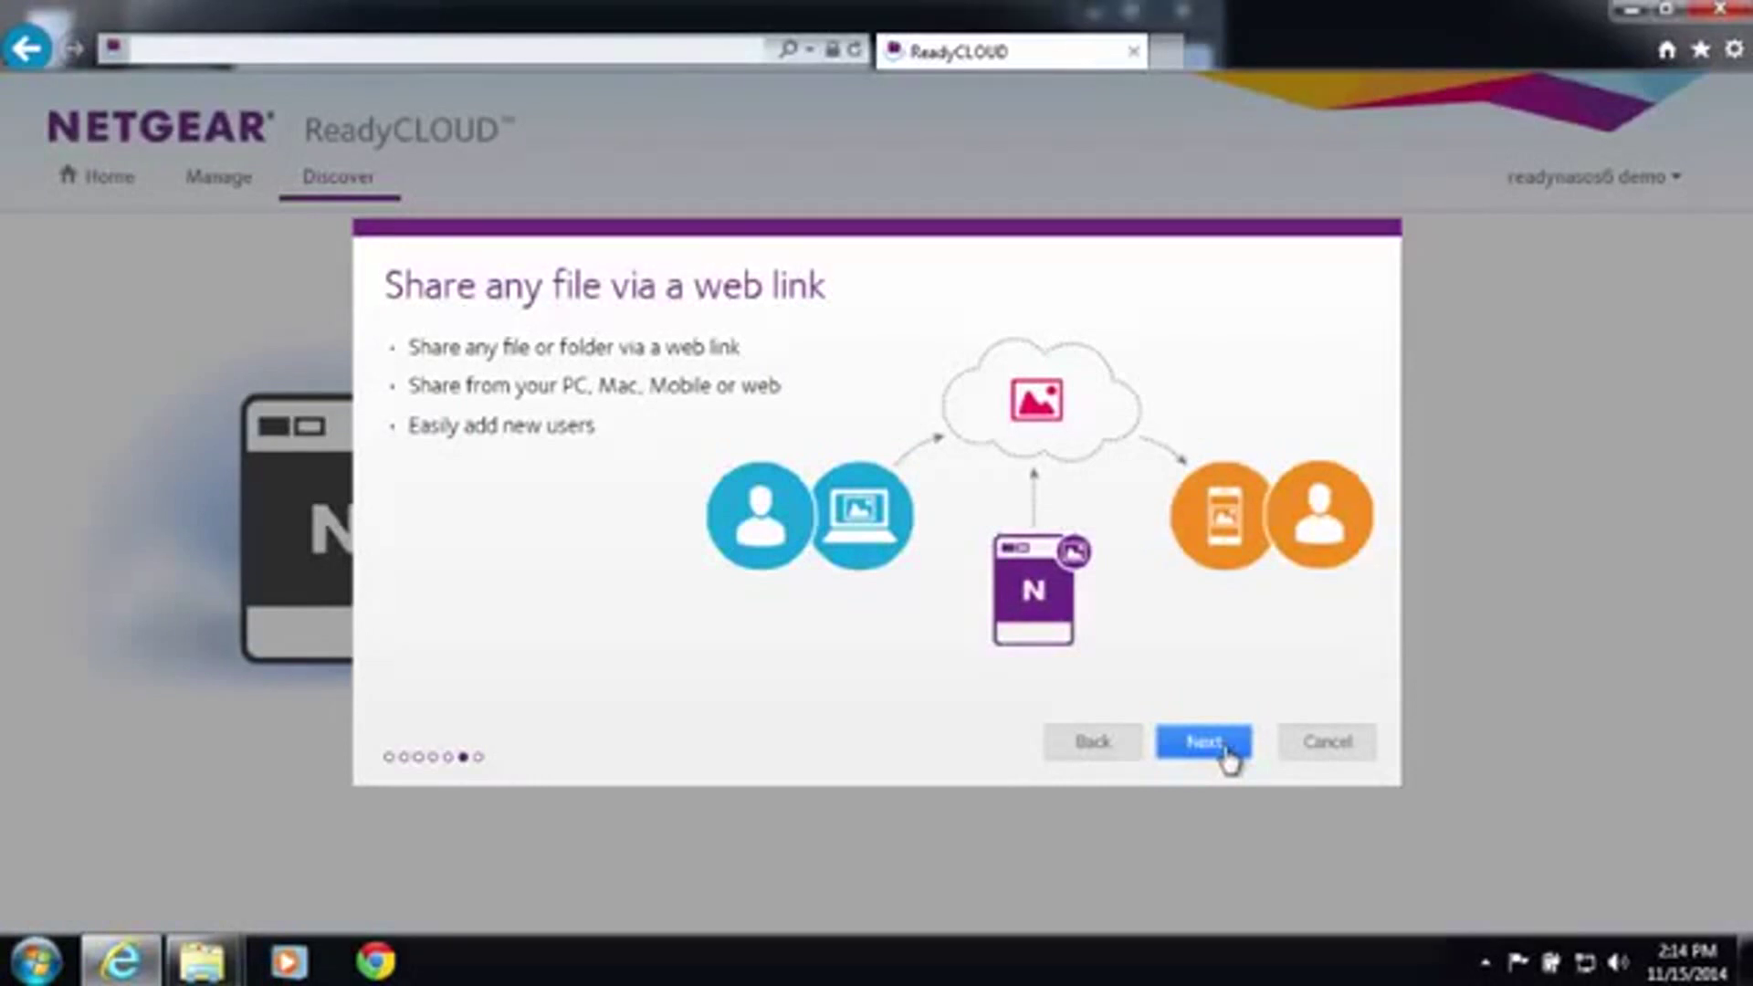
click(1204, 741)
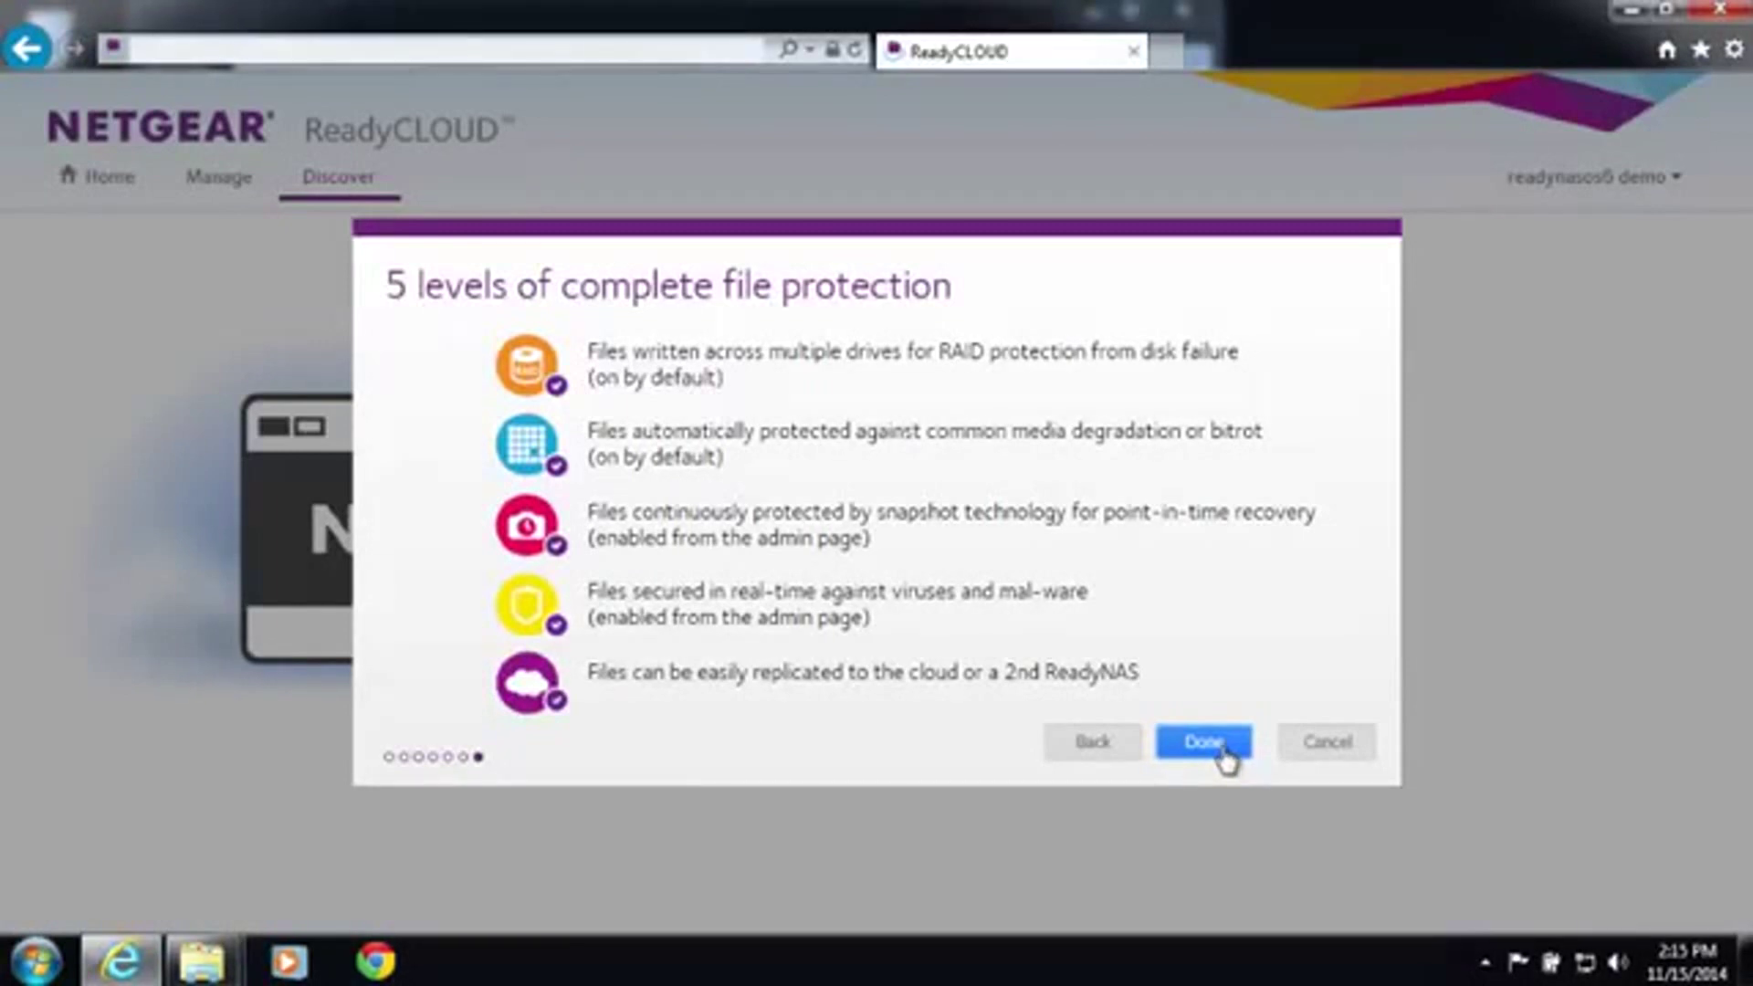
click(1222, 748)
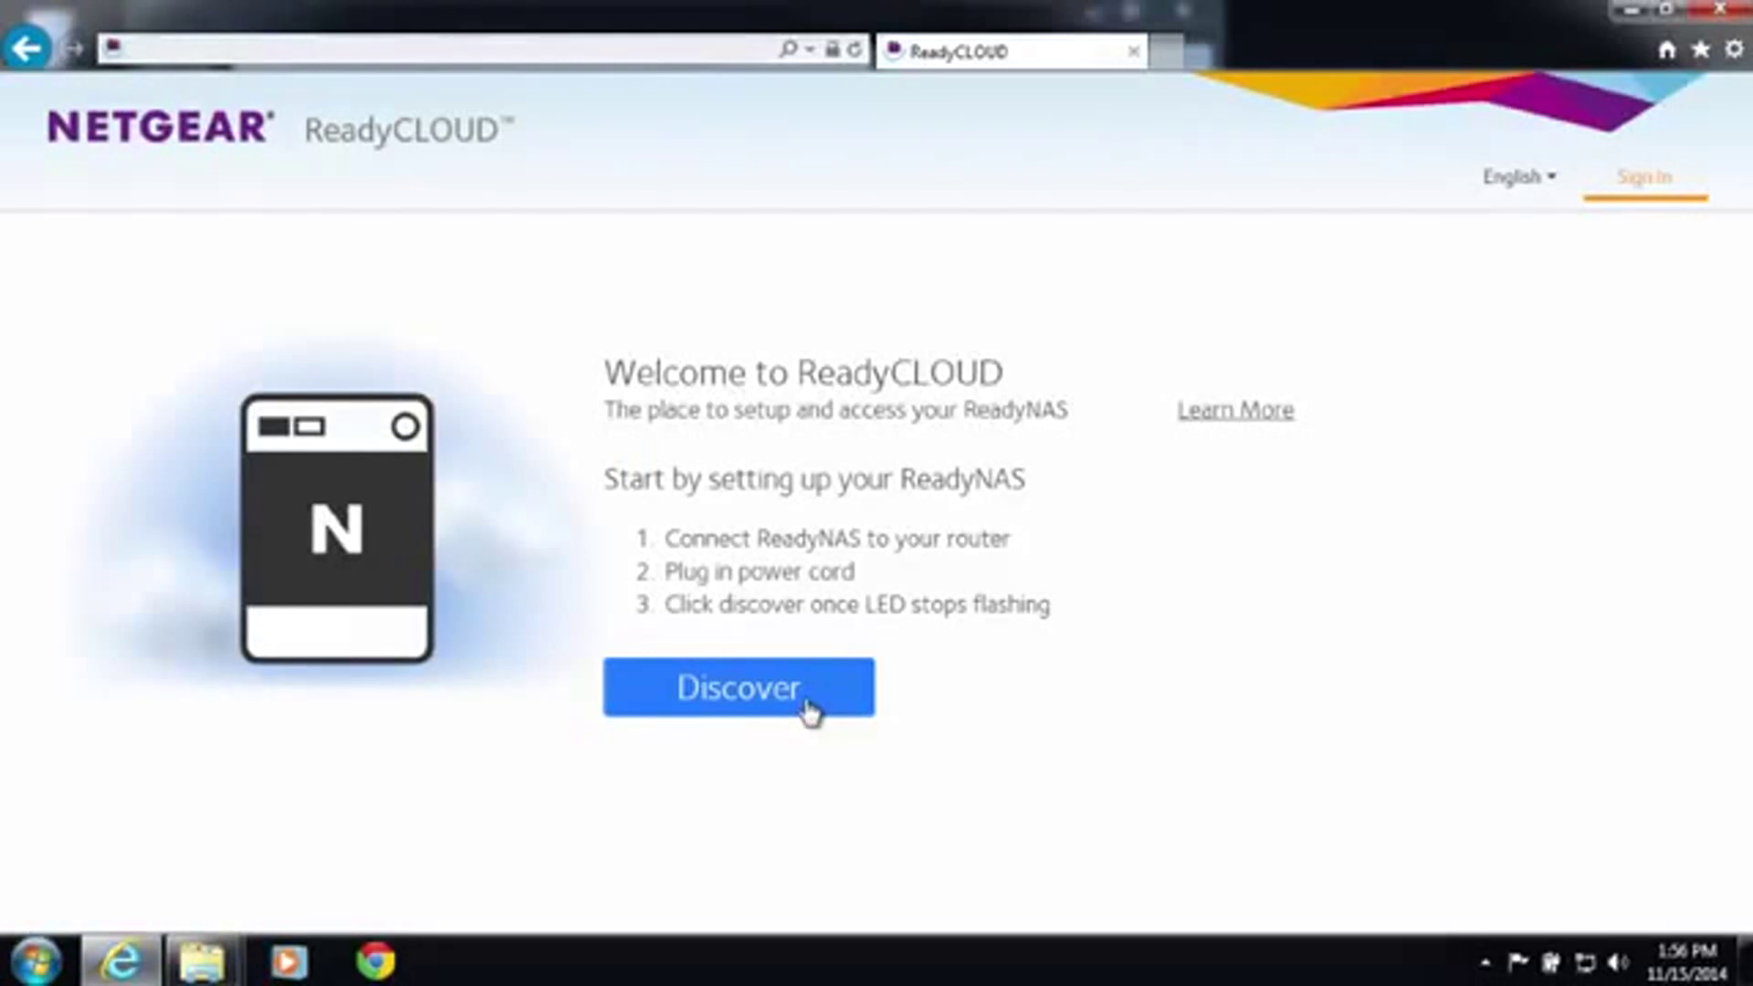
click(809, 711)
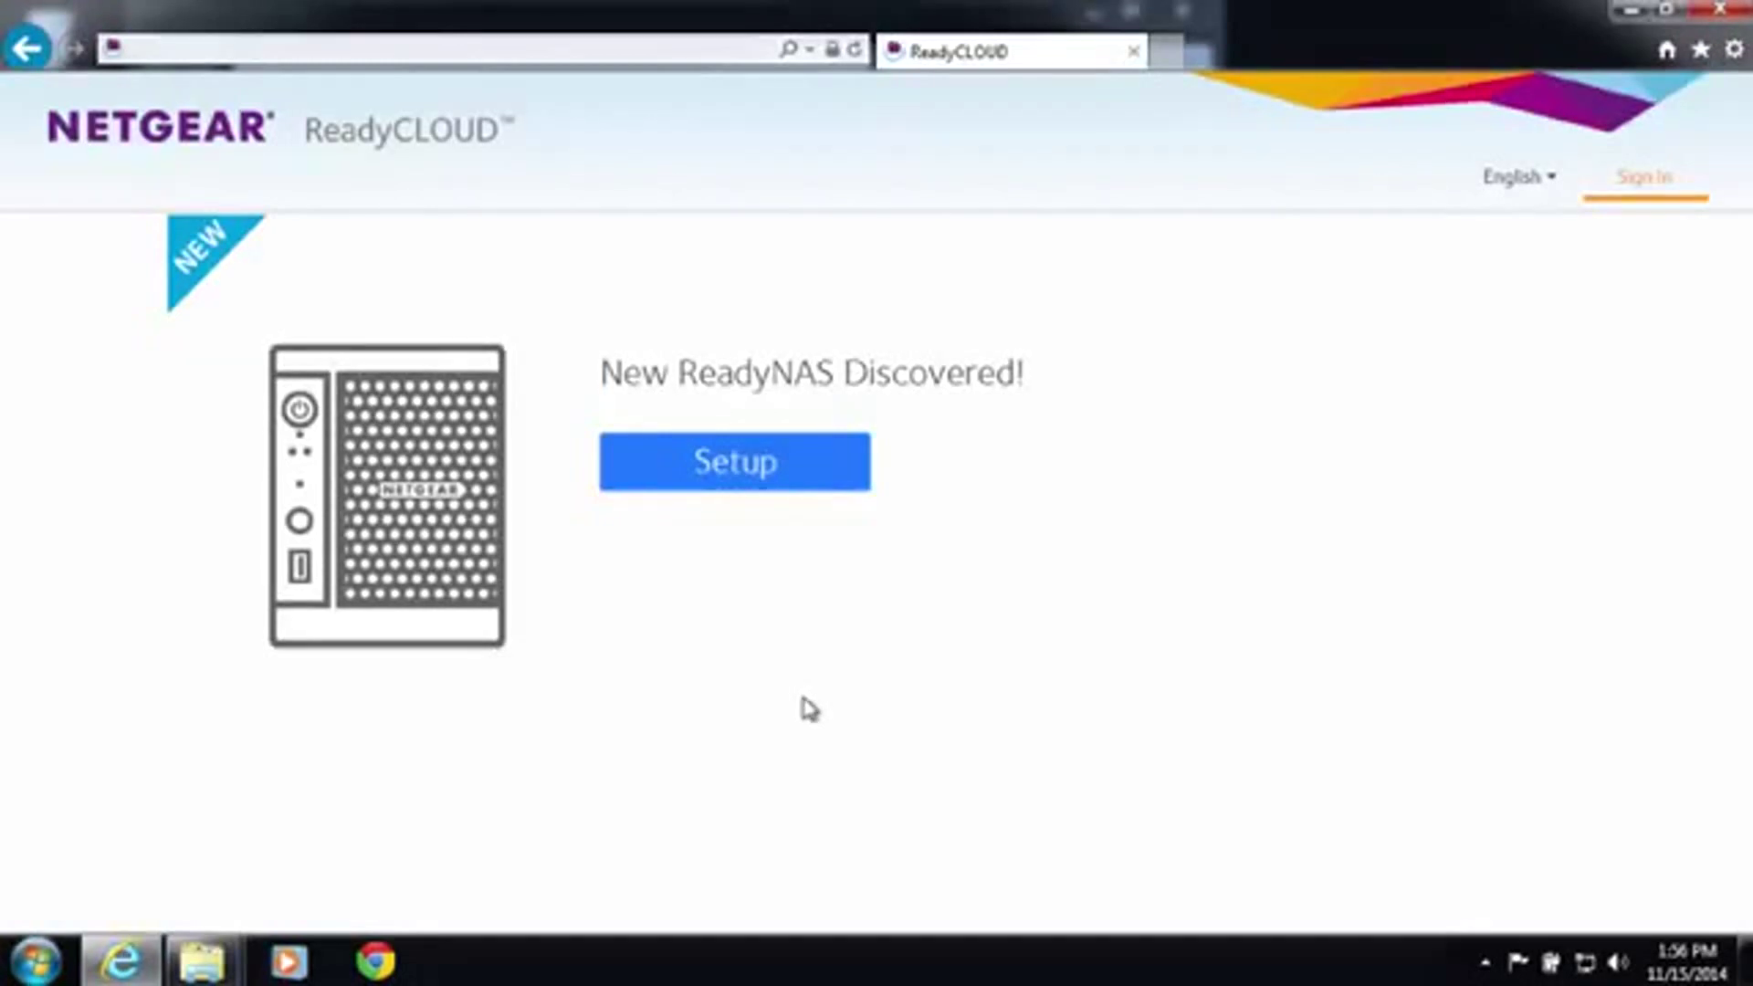
Begin setup of the discovered ReadyNAS and sign in to the existing ReadyCLOUD account with its username and password.
click(757, 482)
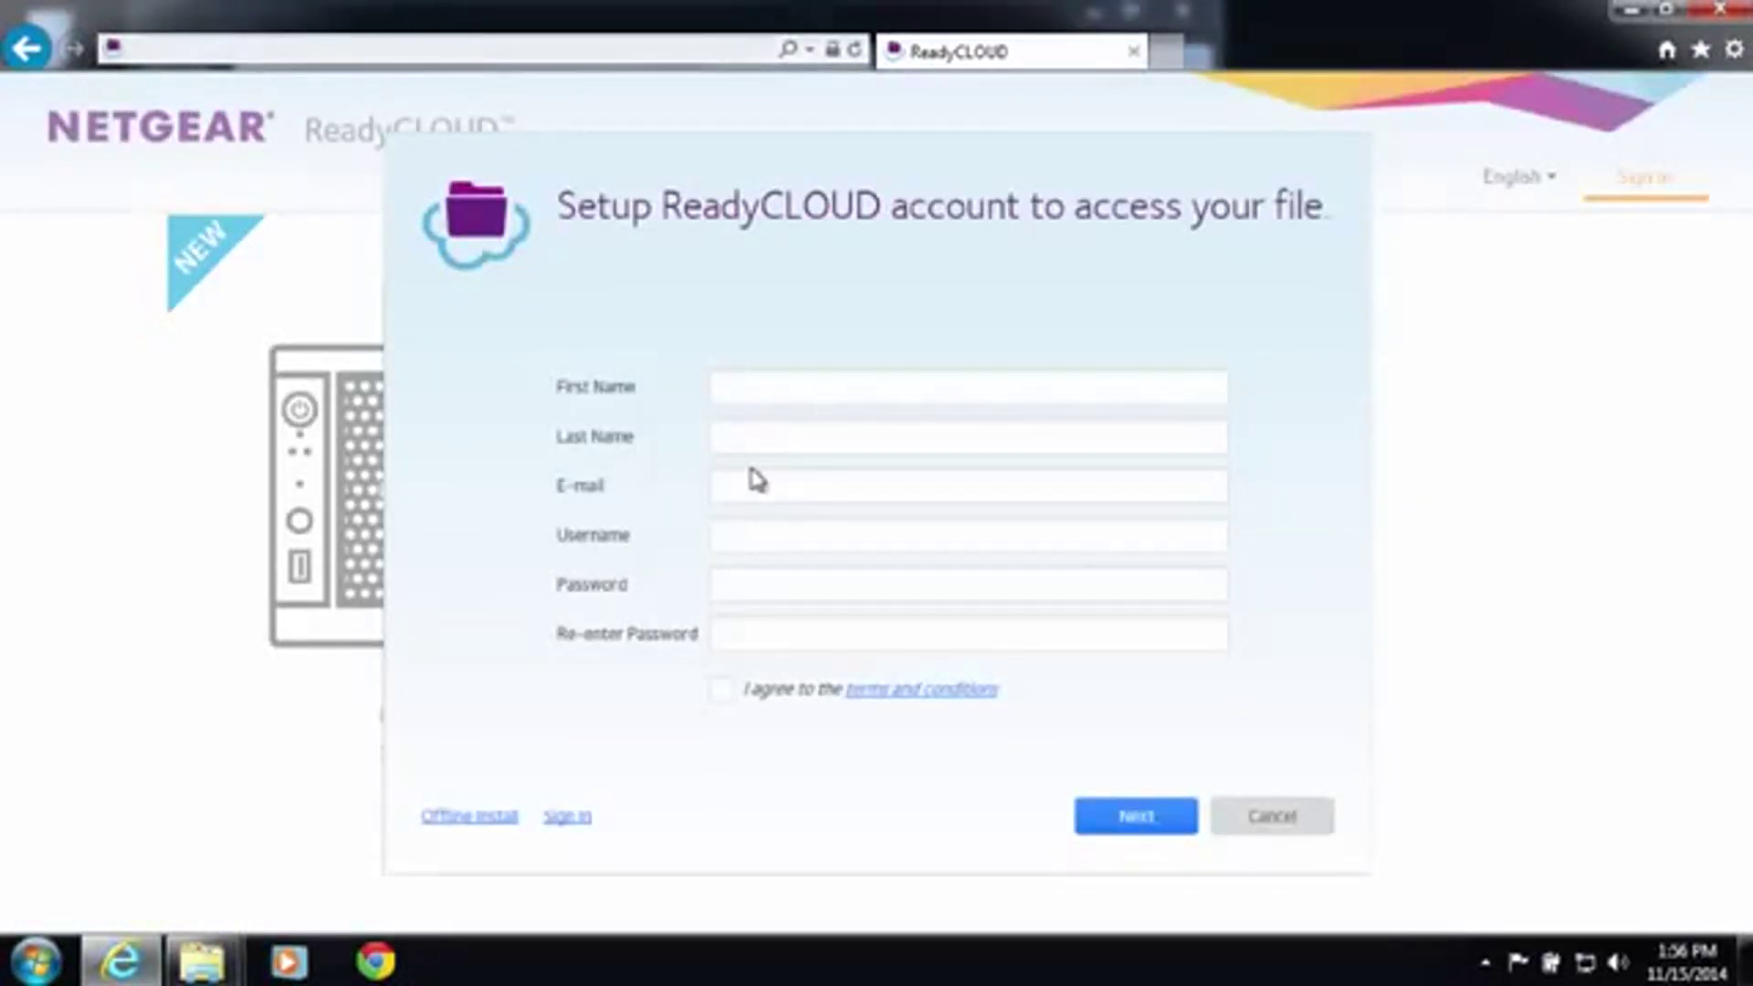
click(762, 439)
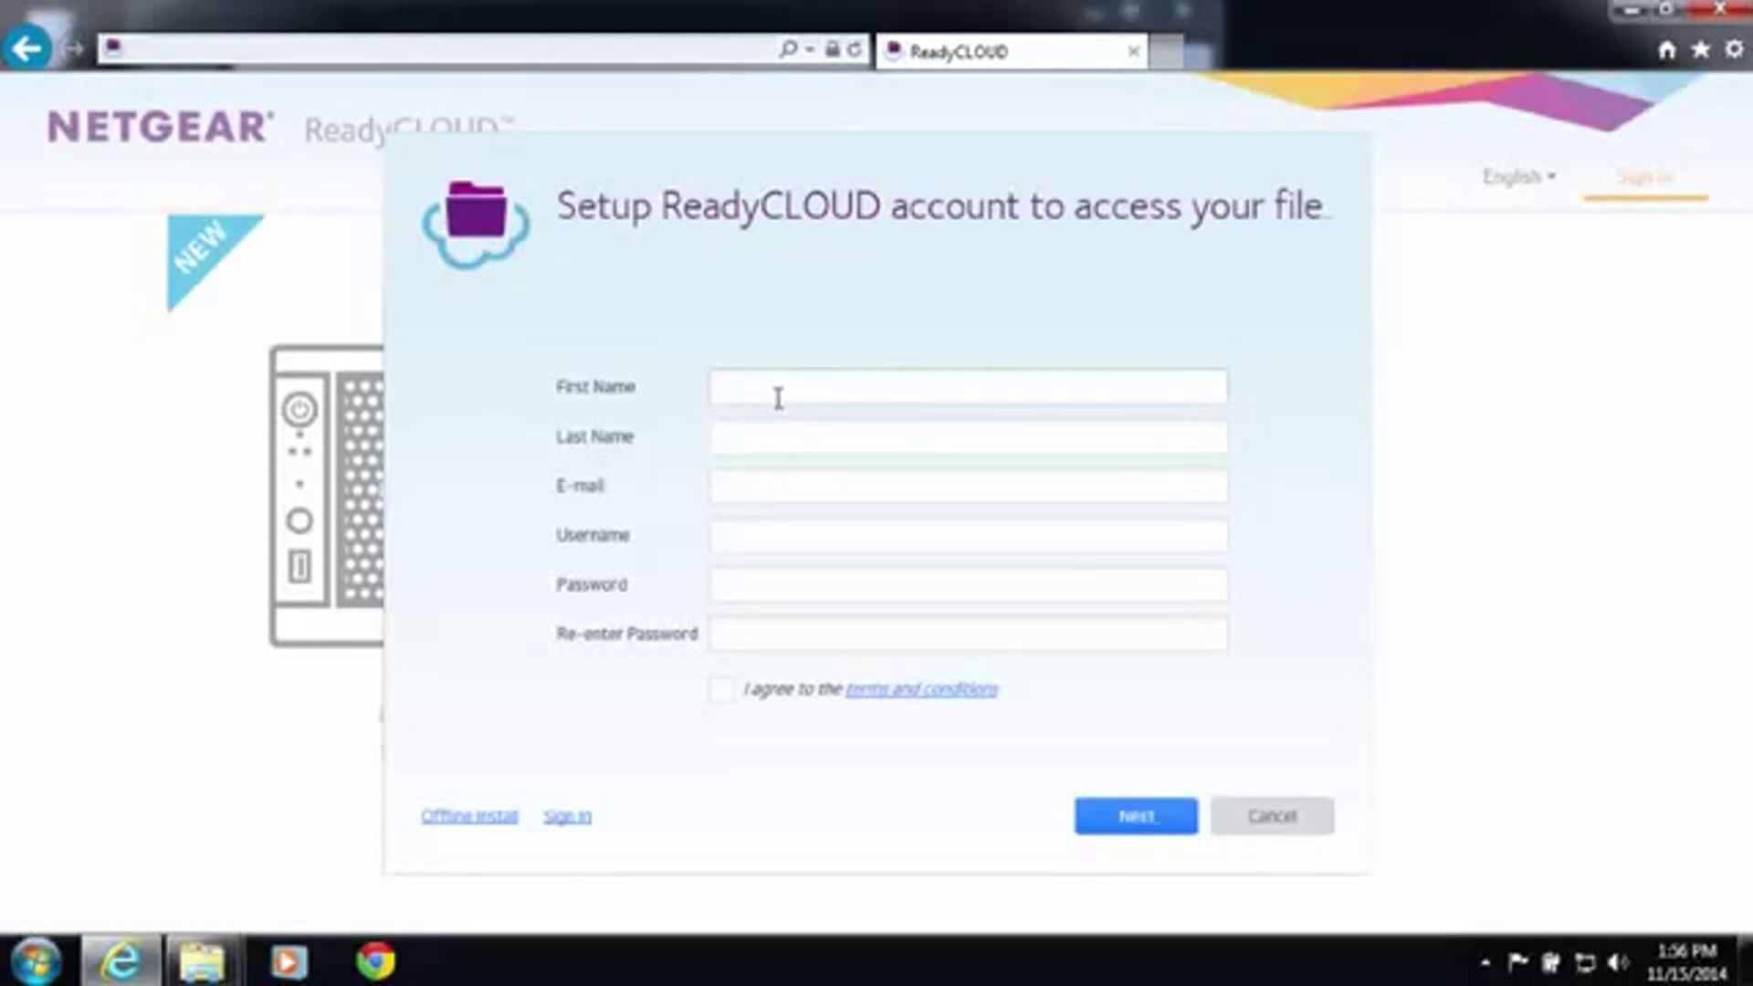
click(584, 815)
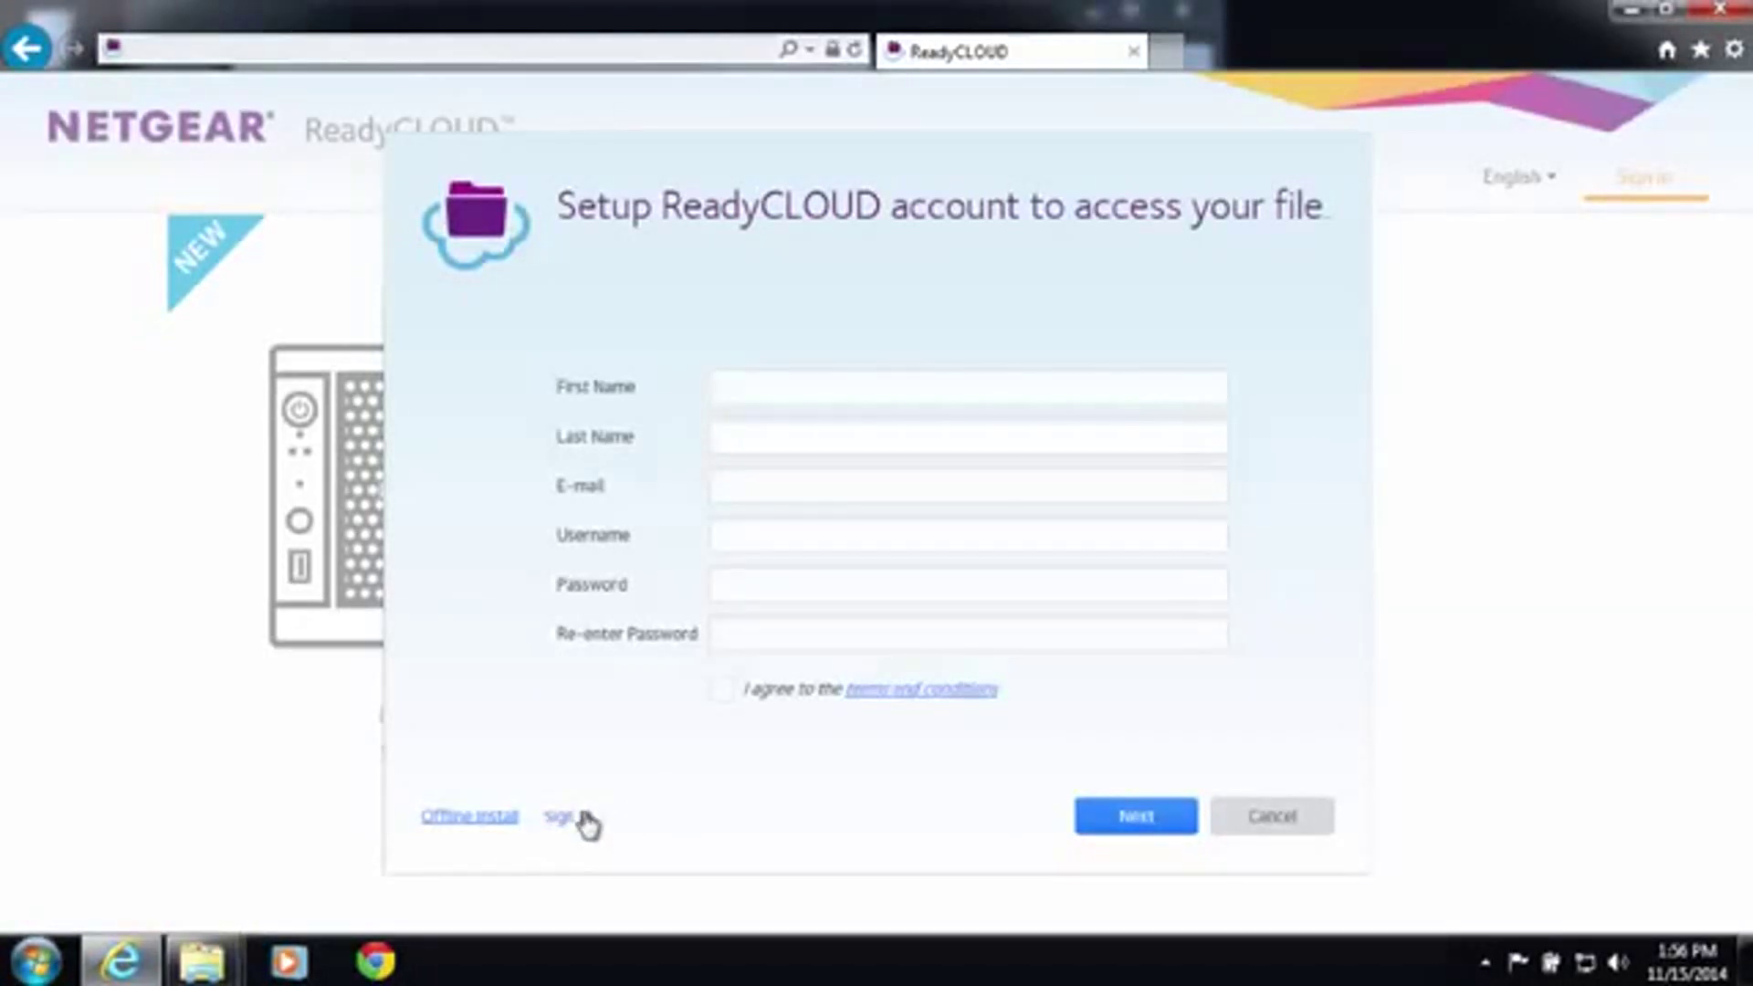
click(772, 524)
text(ready)
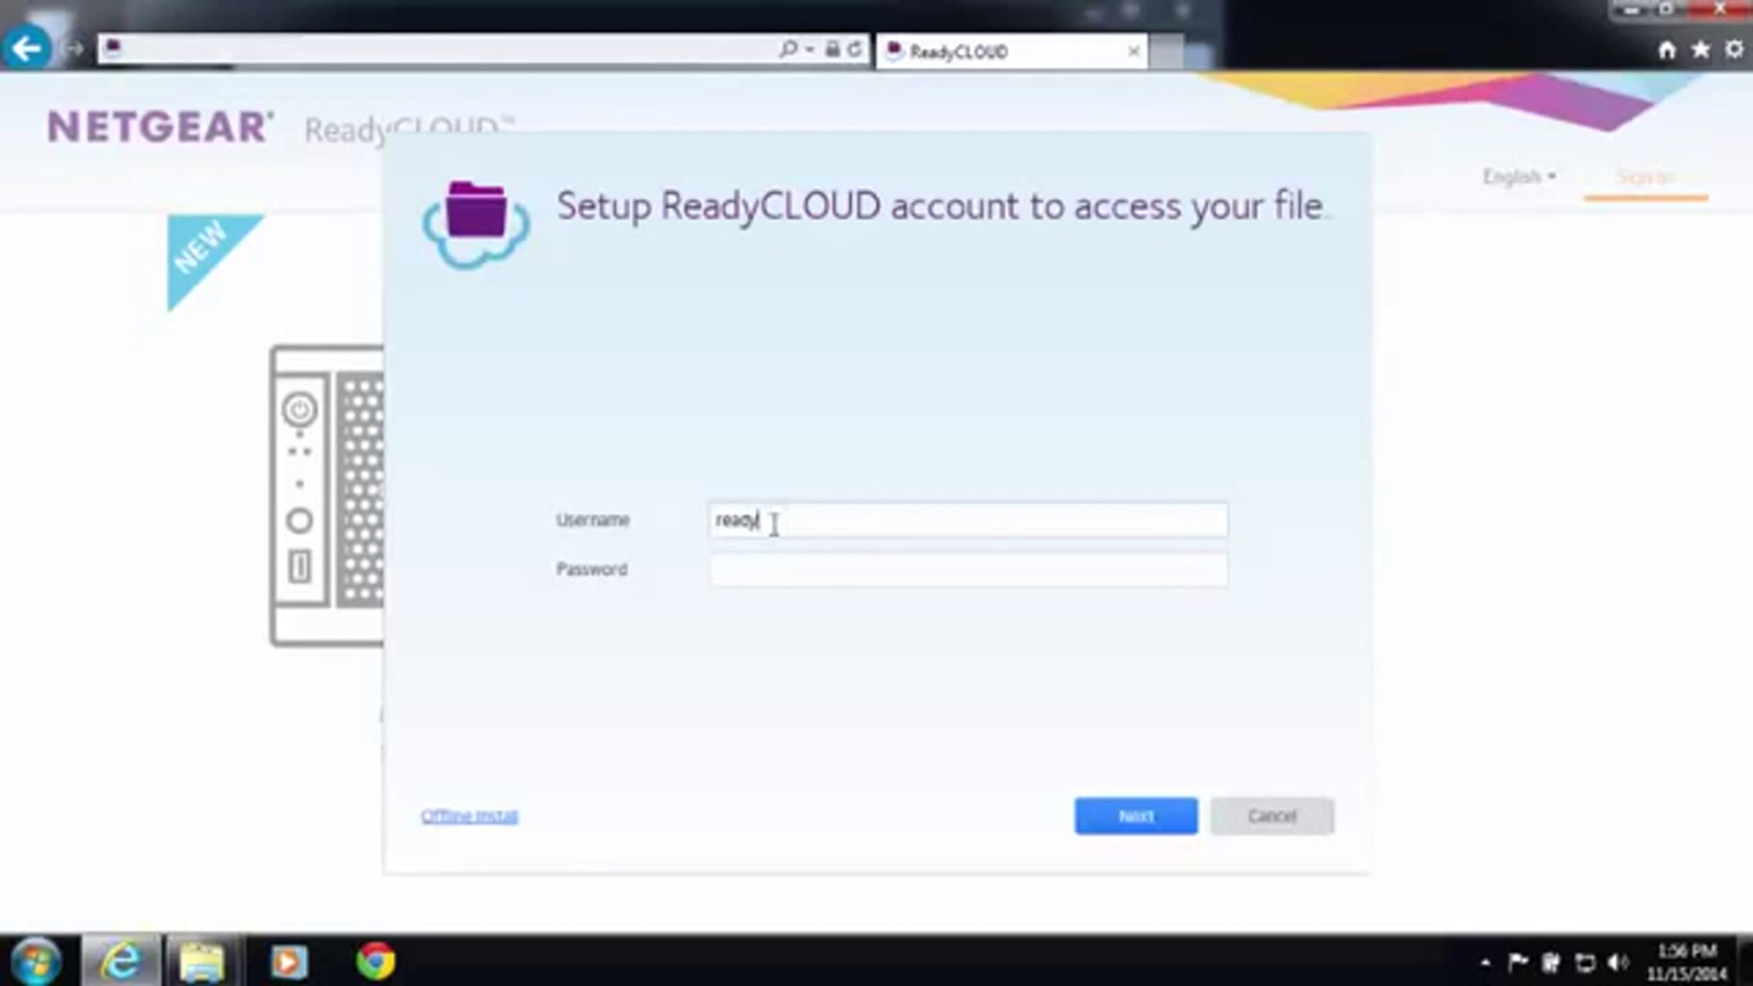
text(nasds6demo)
key(Tab)
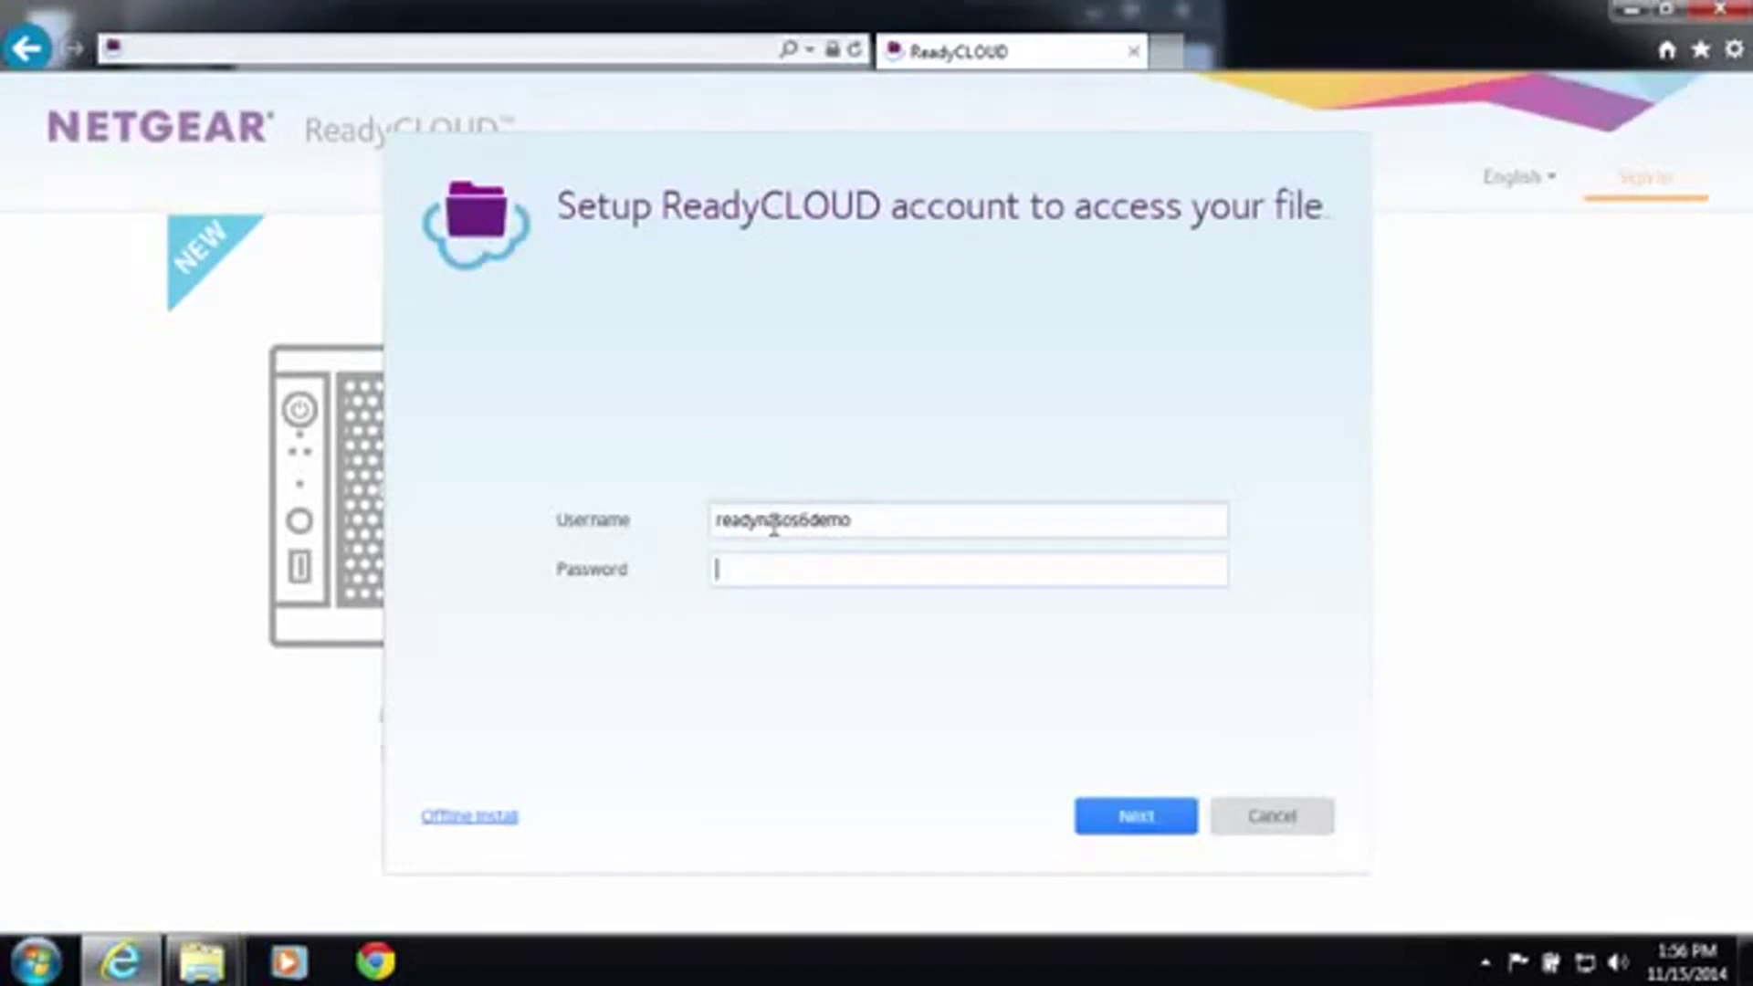
text(**********)
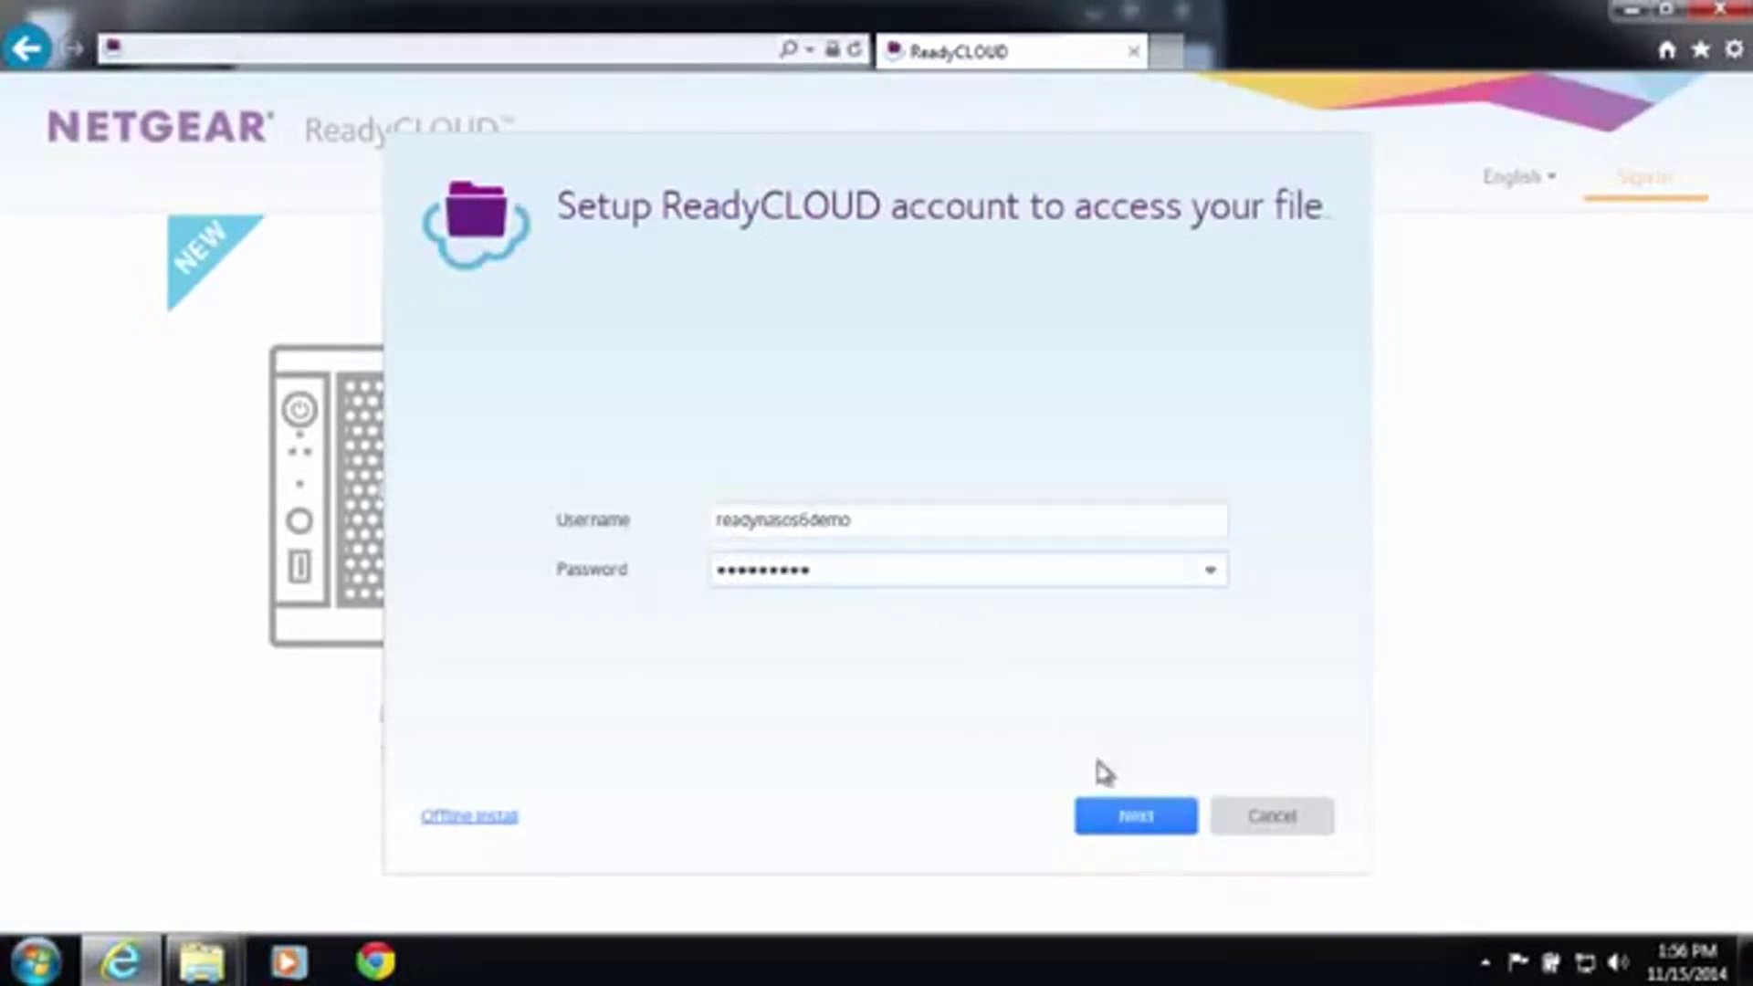
click(1118, 805)
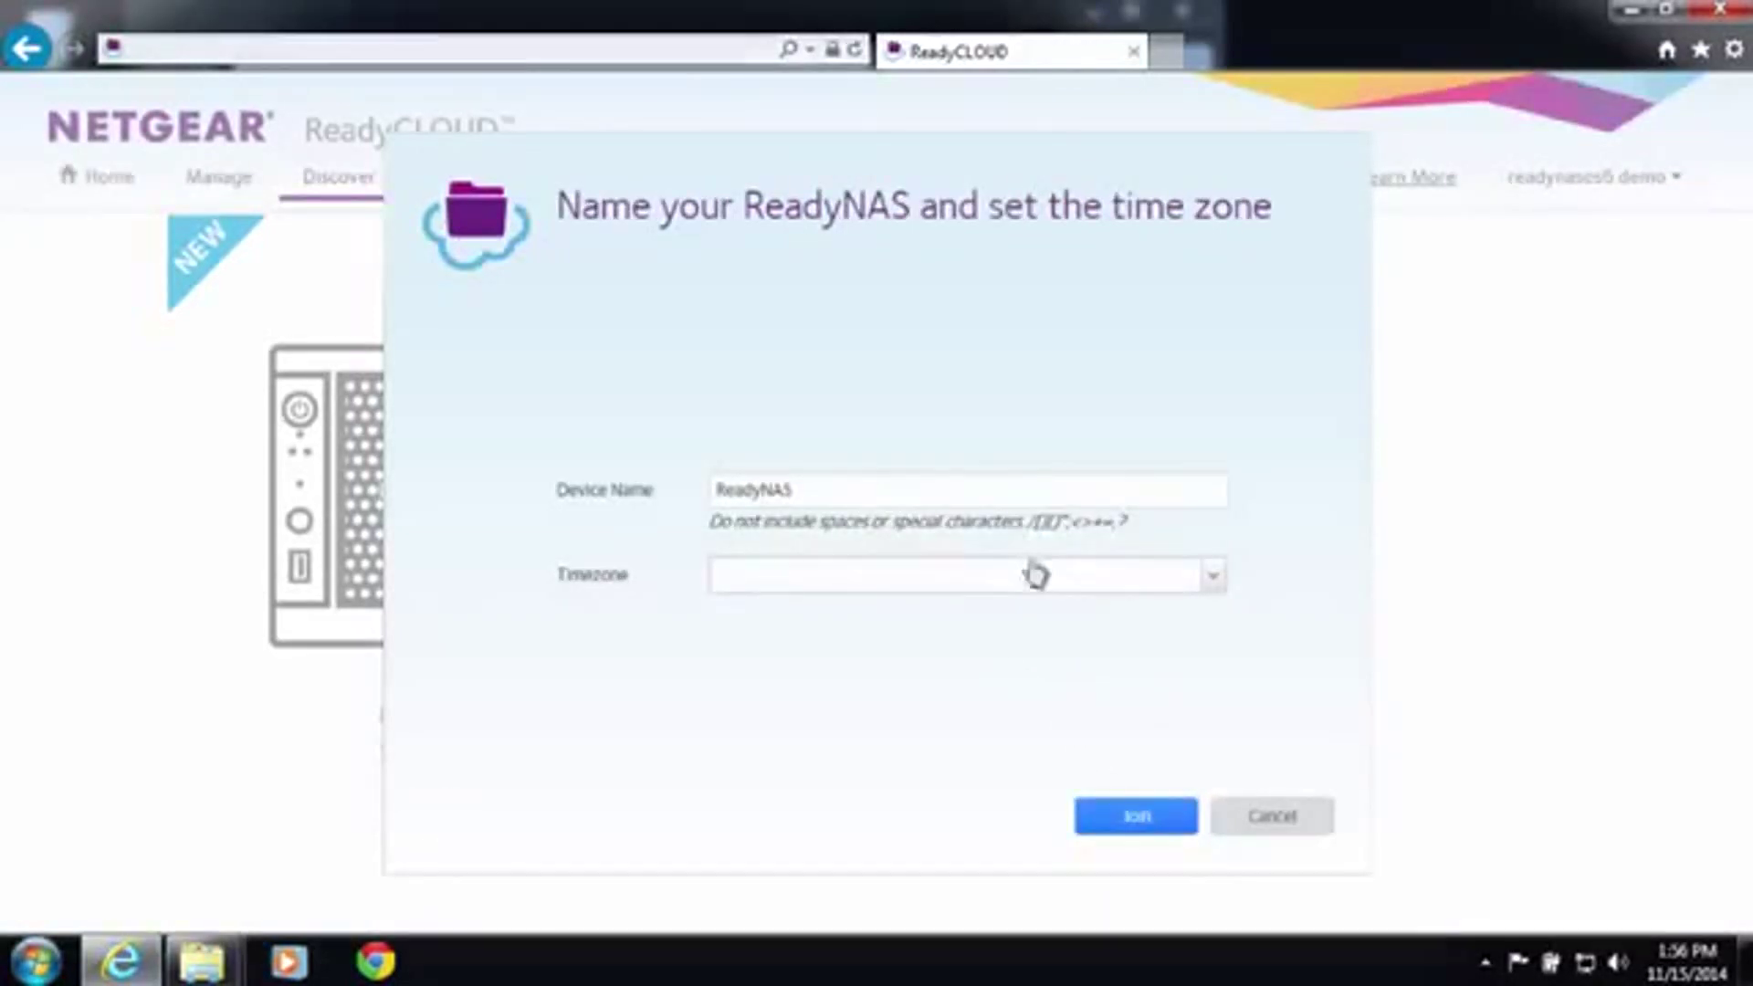
Rename the device to RN6point2, choose GMT -08:00 Pacific Time, and join it to the account.
drag(835, 484, 715, 493)
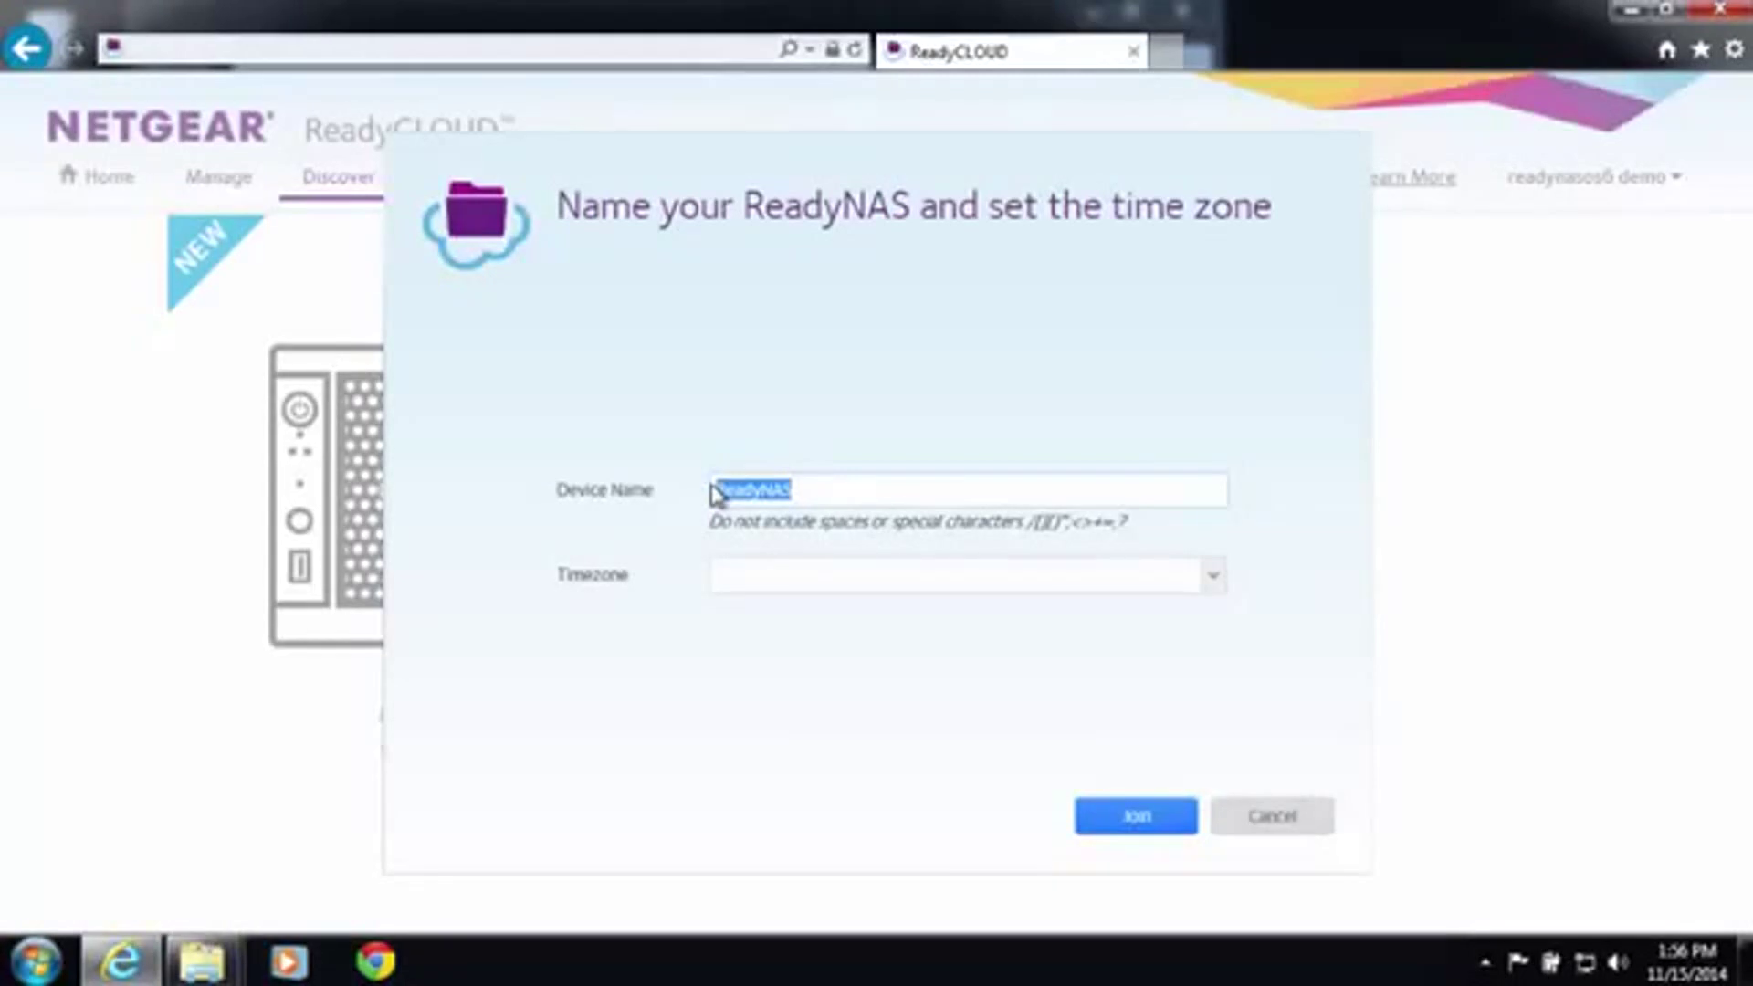
text(RN)
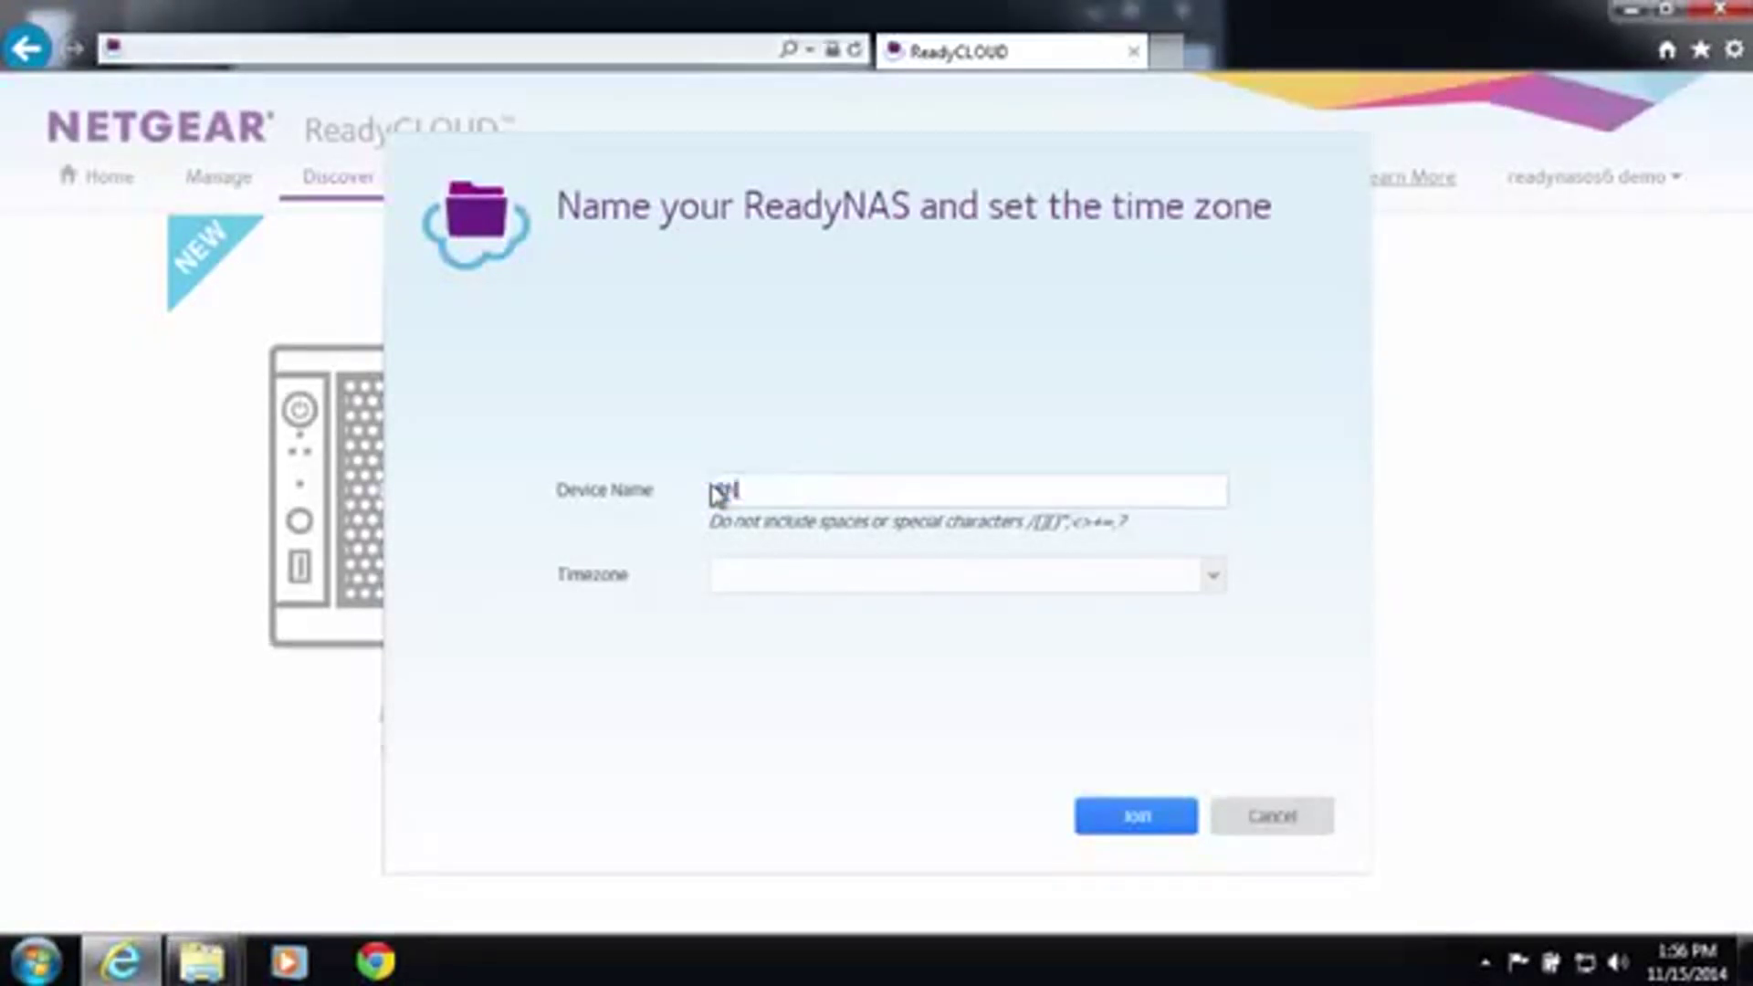
text(6point)
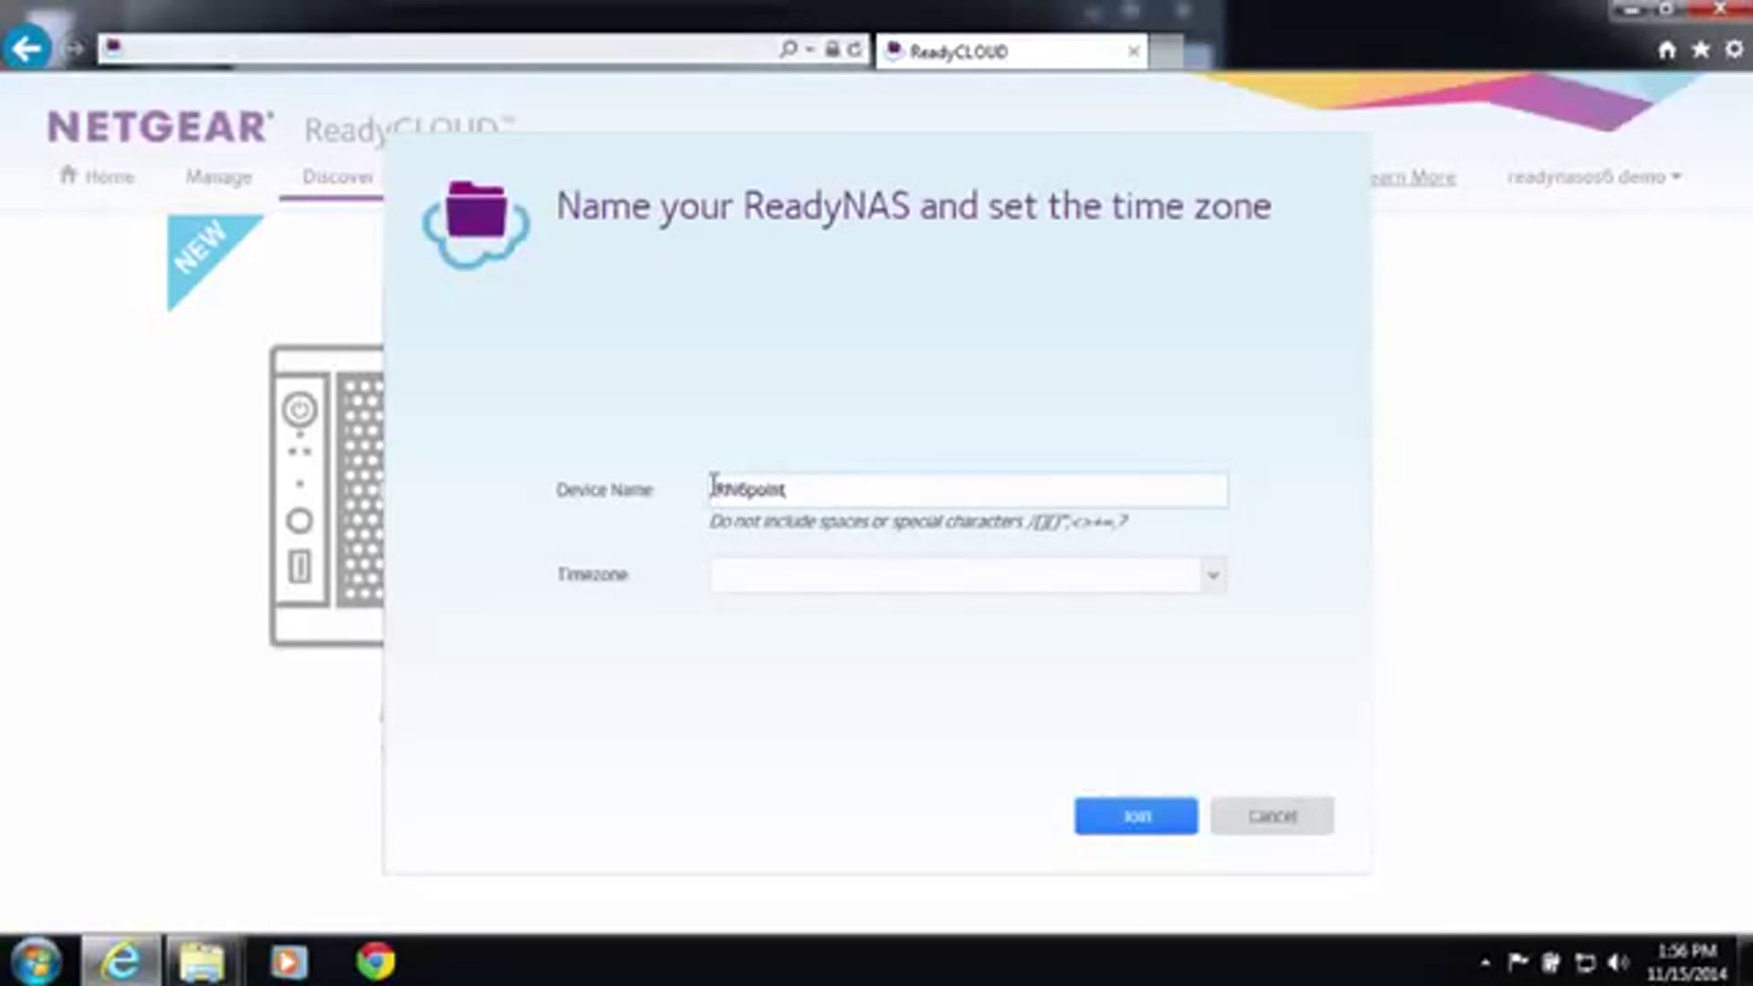
text(2)
click(767, 589)
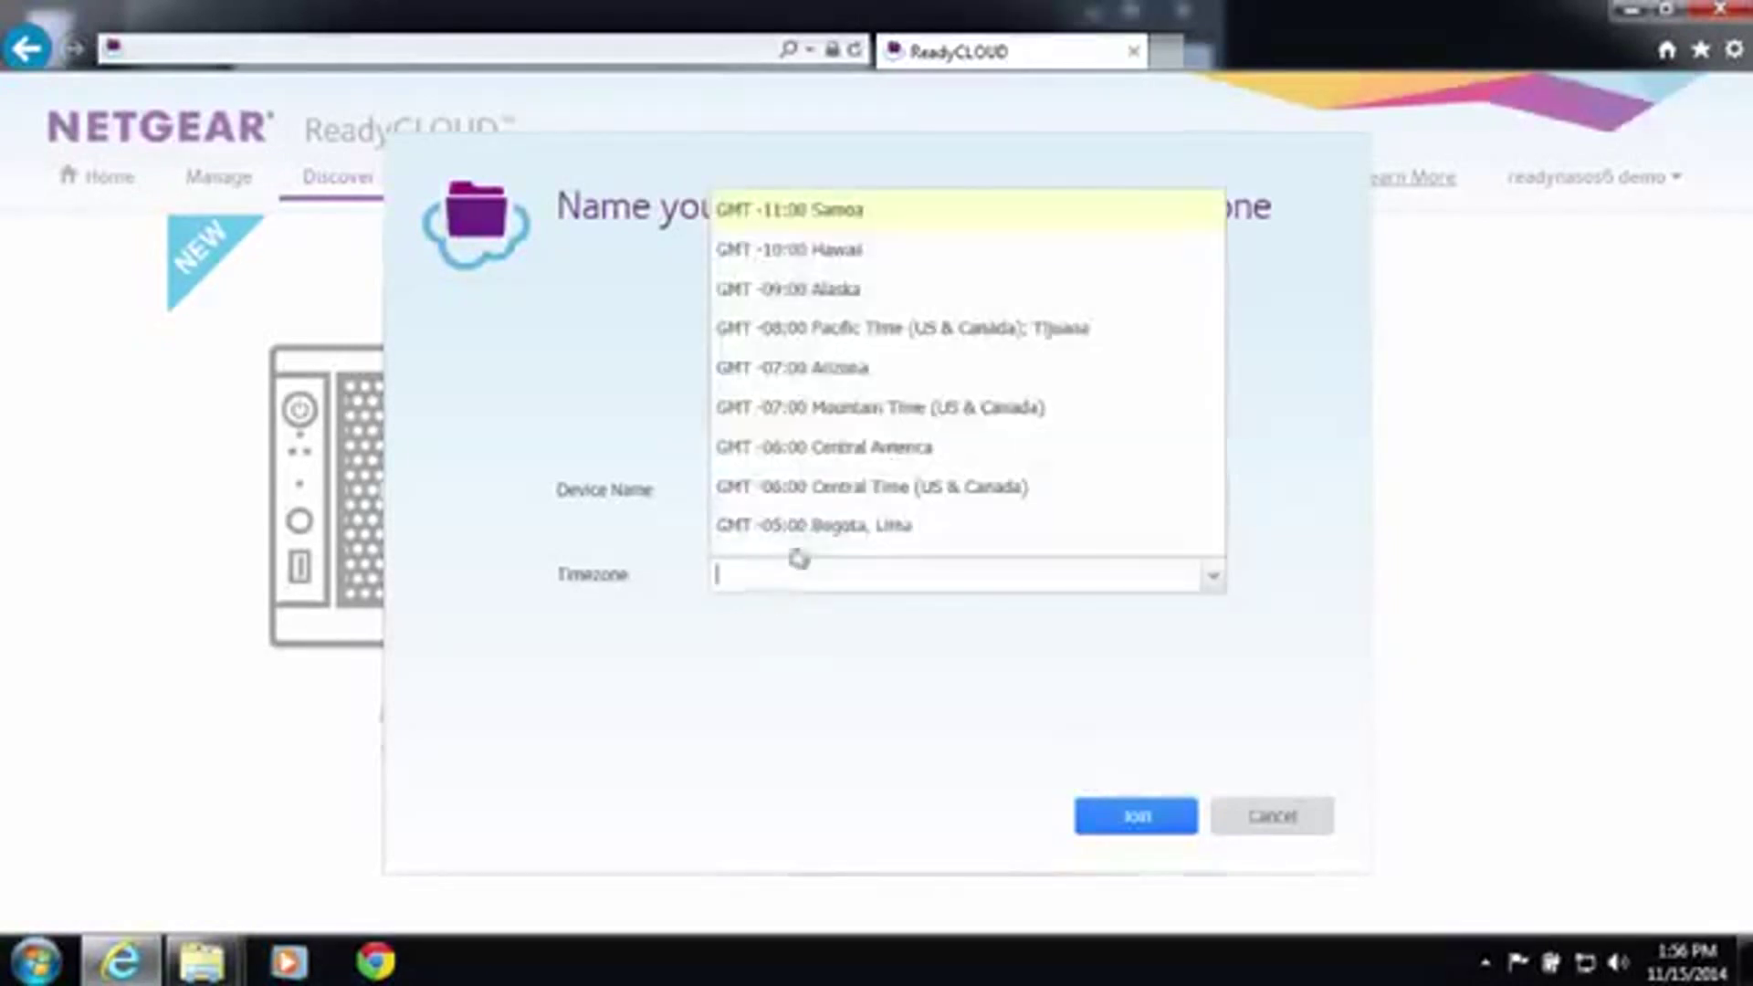
click(930, 331)
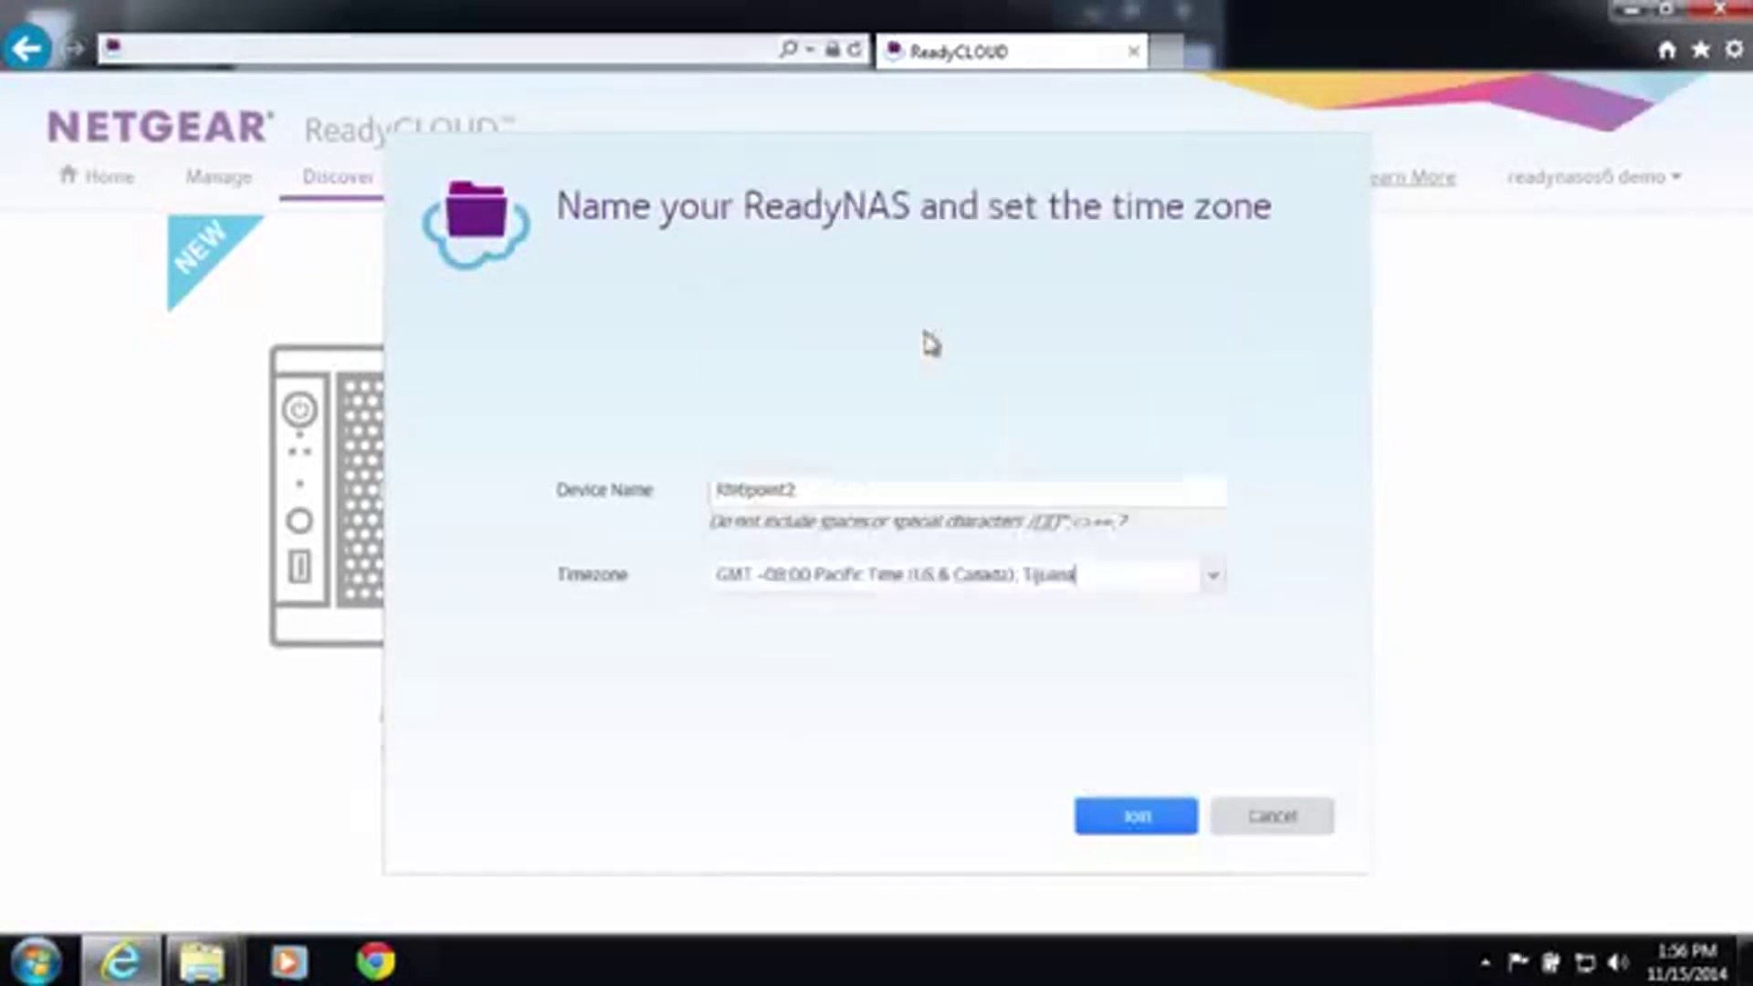
click(1133, 812)
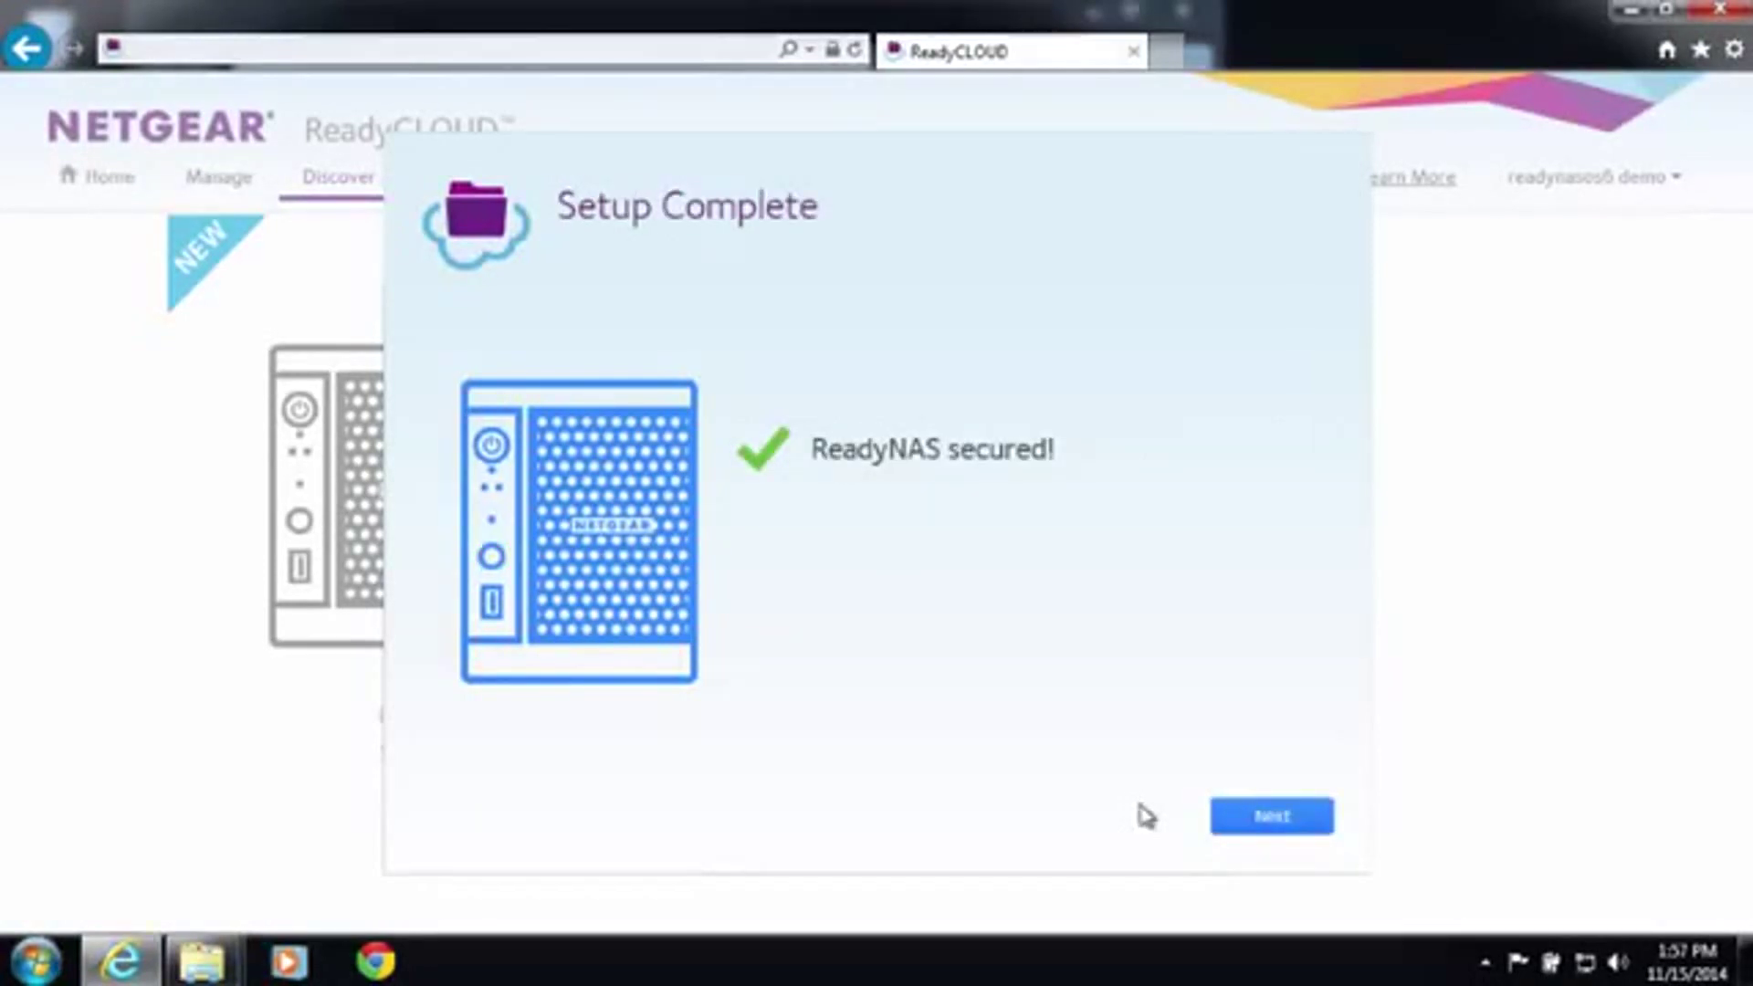
Move past Setup Complete and choose Get Started on the Congratulations dialog.
click(1270, 829)
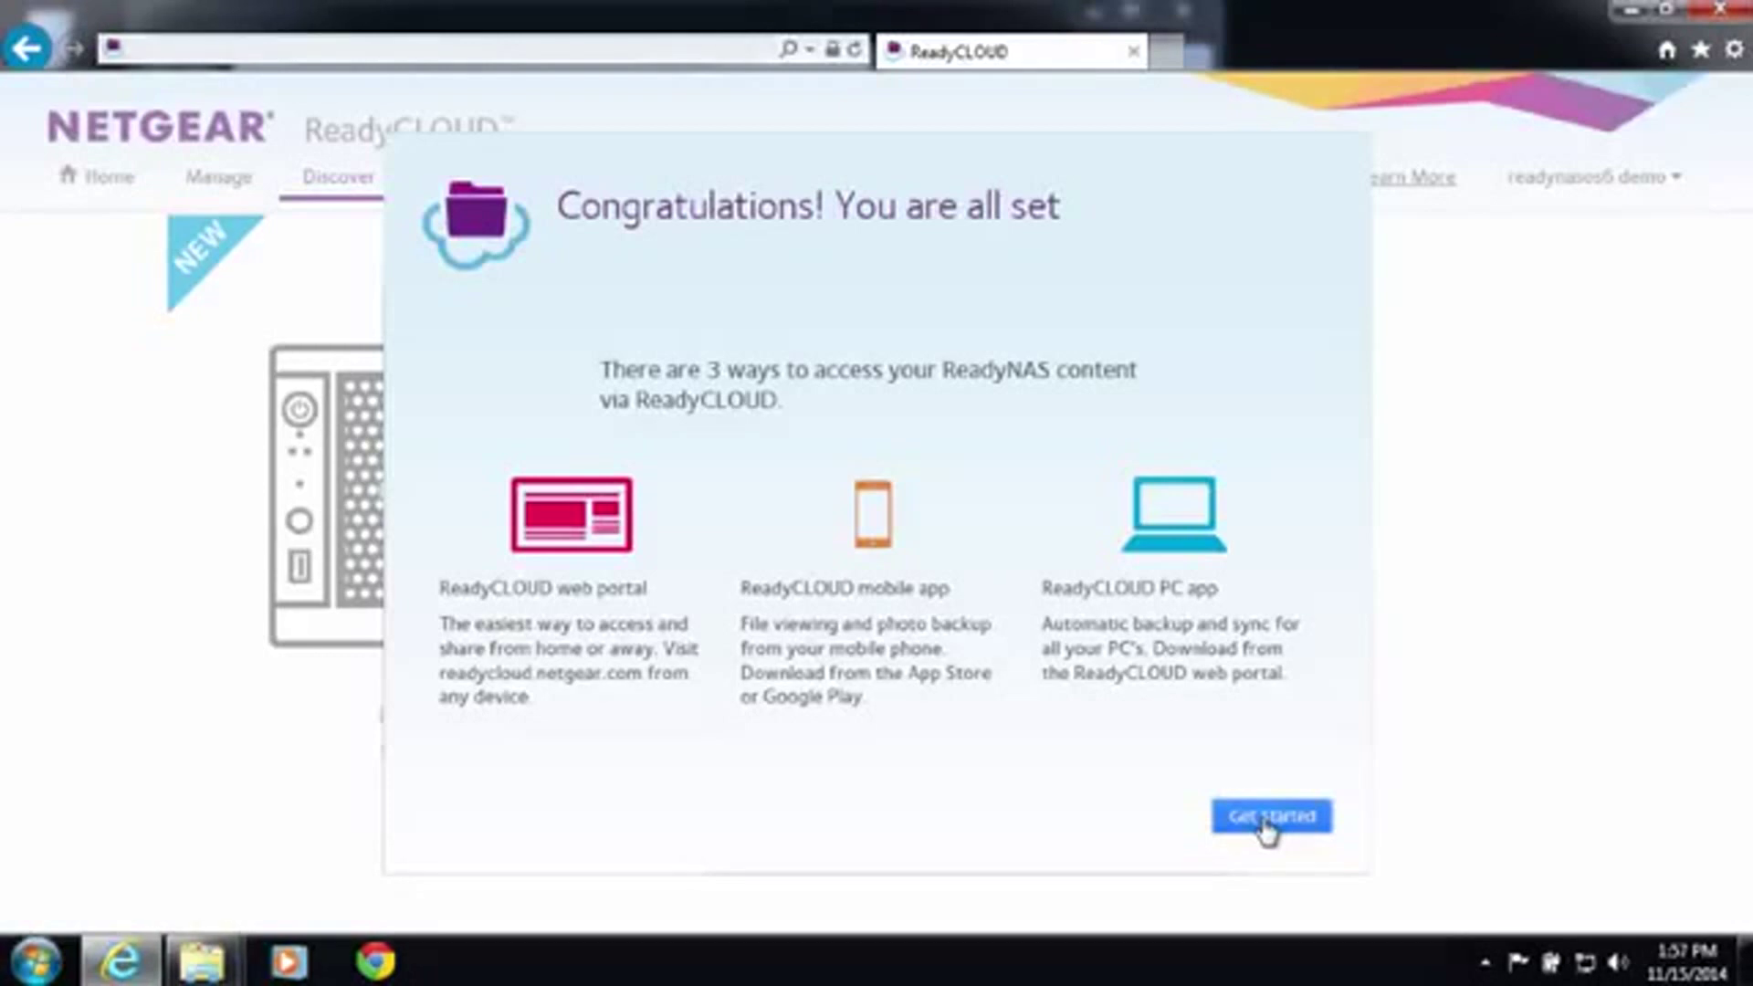
click(1268, 826)
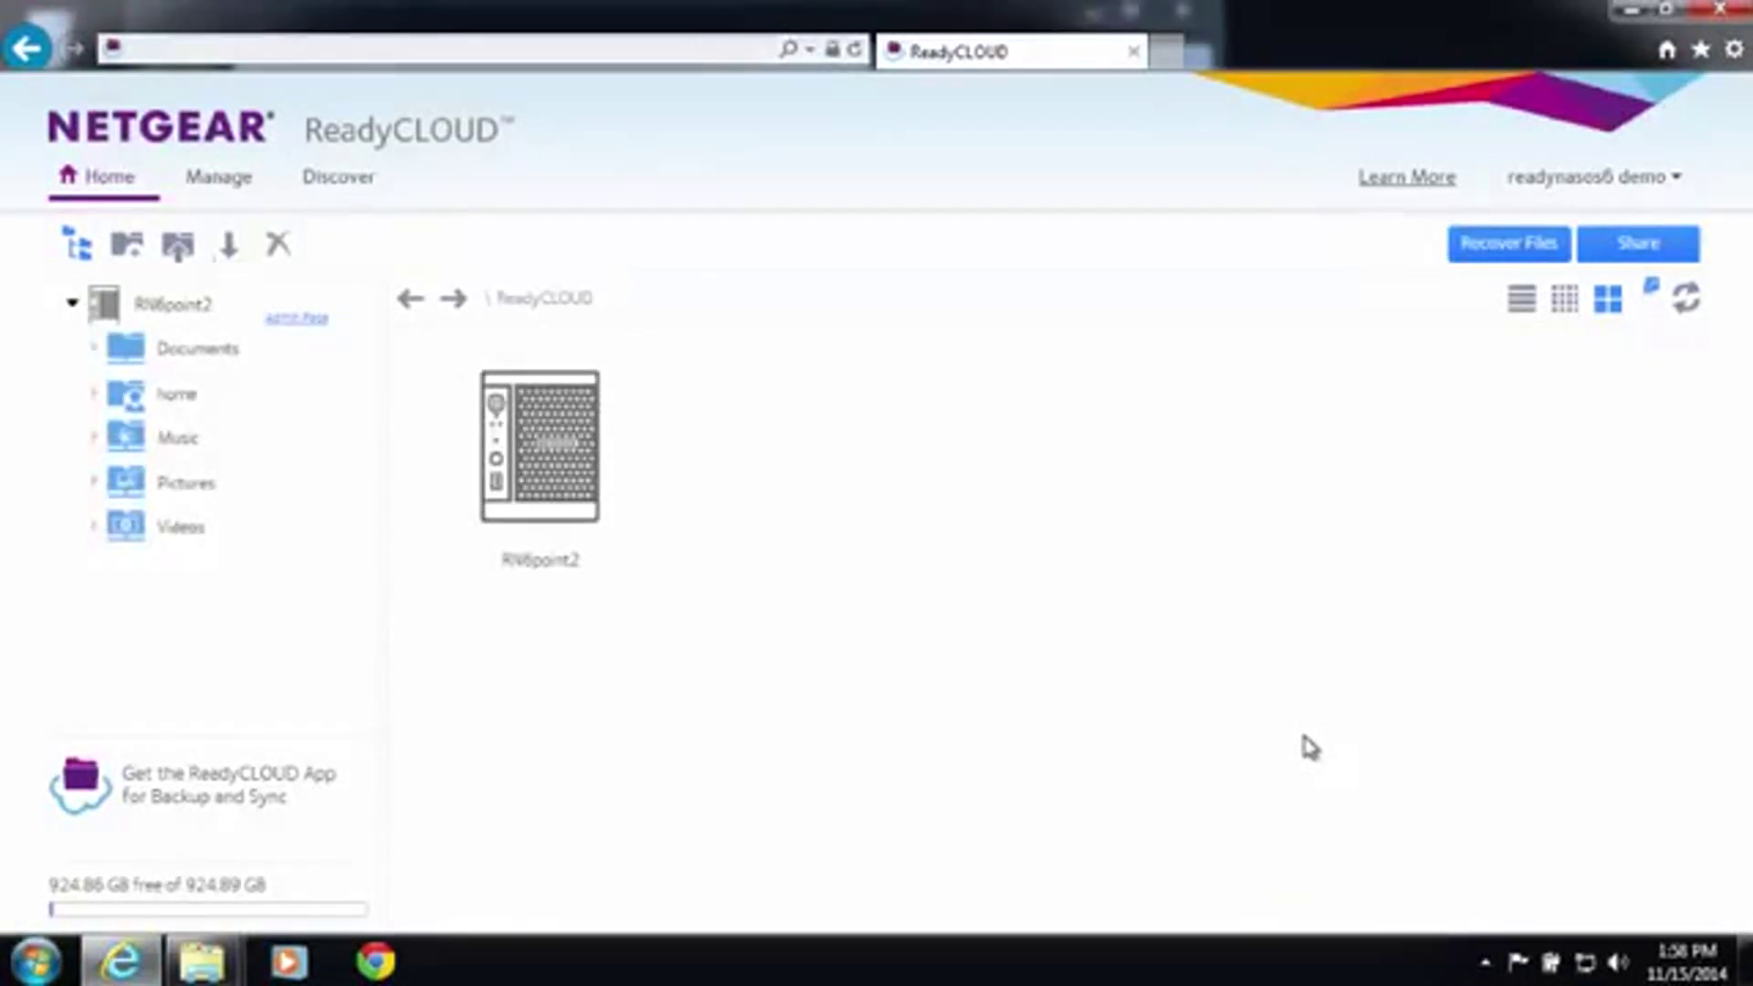
Open RN6point2 to browse its shares, then cancel the ReadyCLOUD app download offer.
double_click(578, 440)
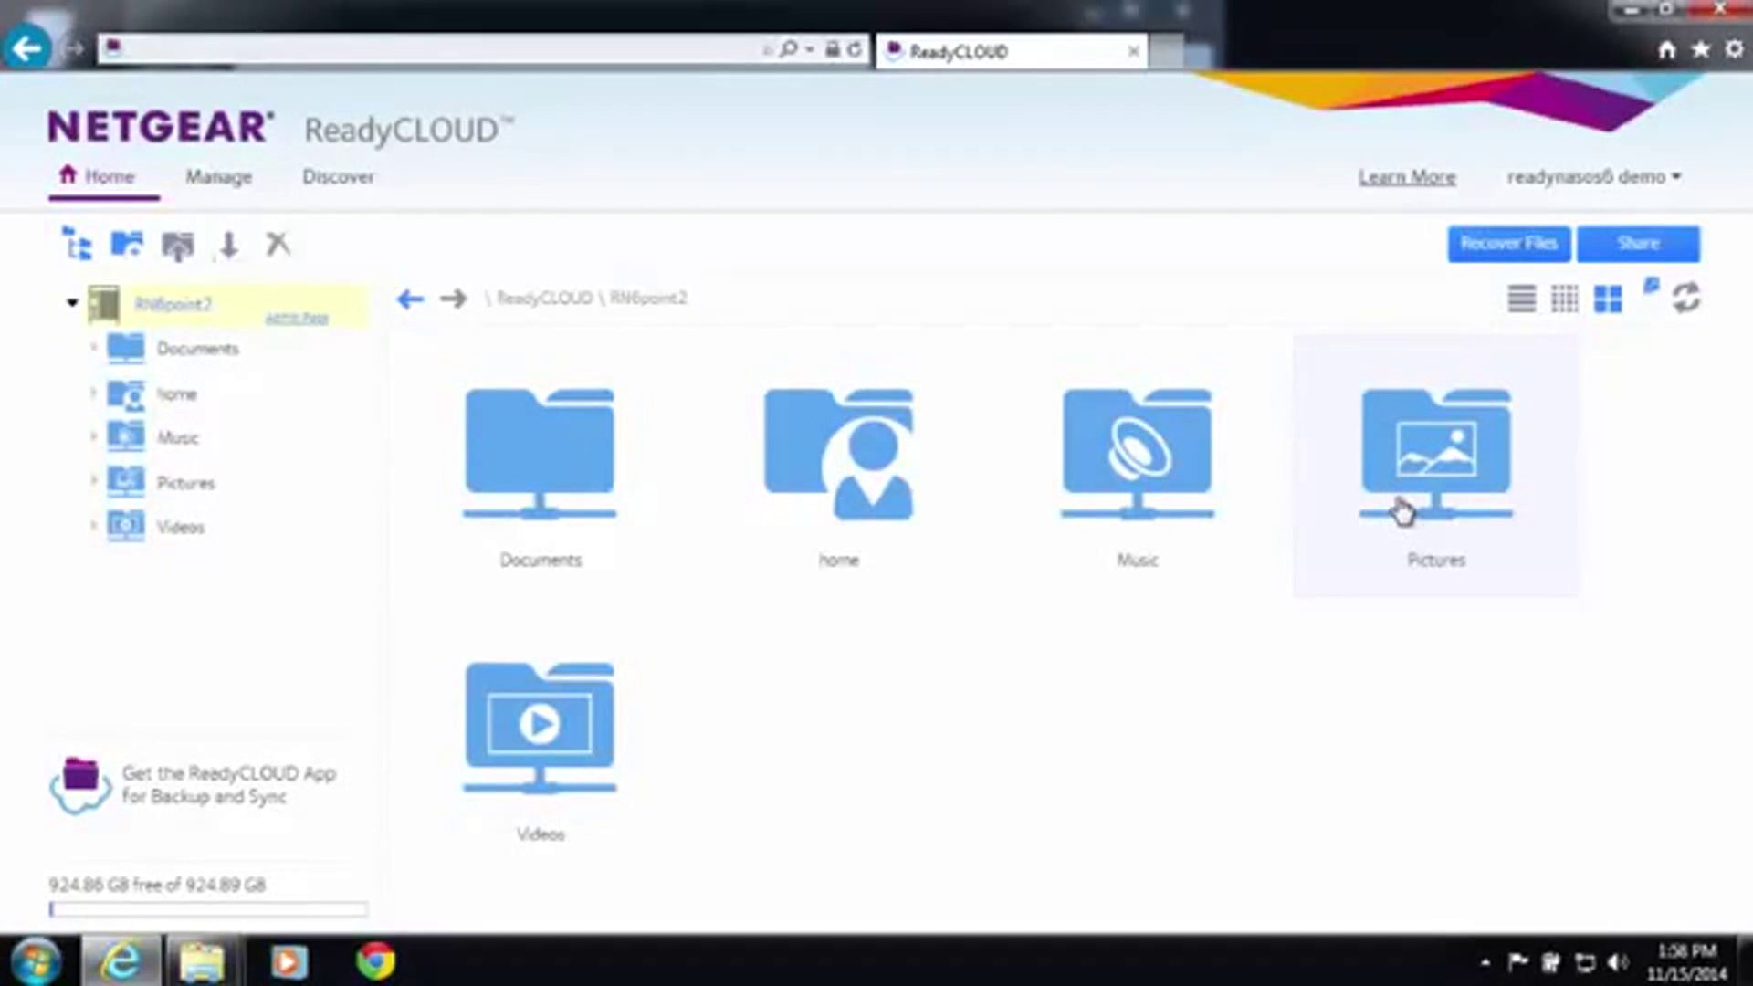
click(219, 802)
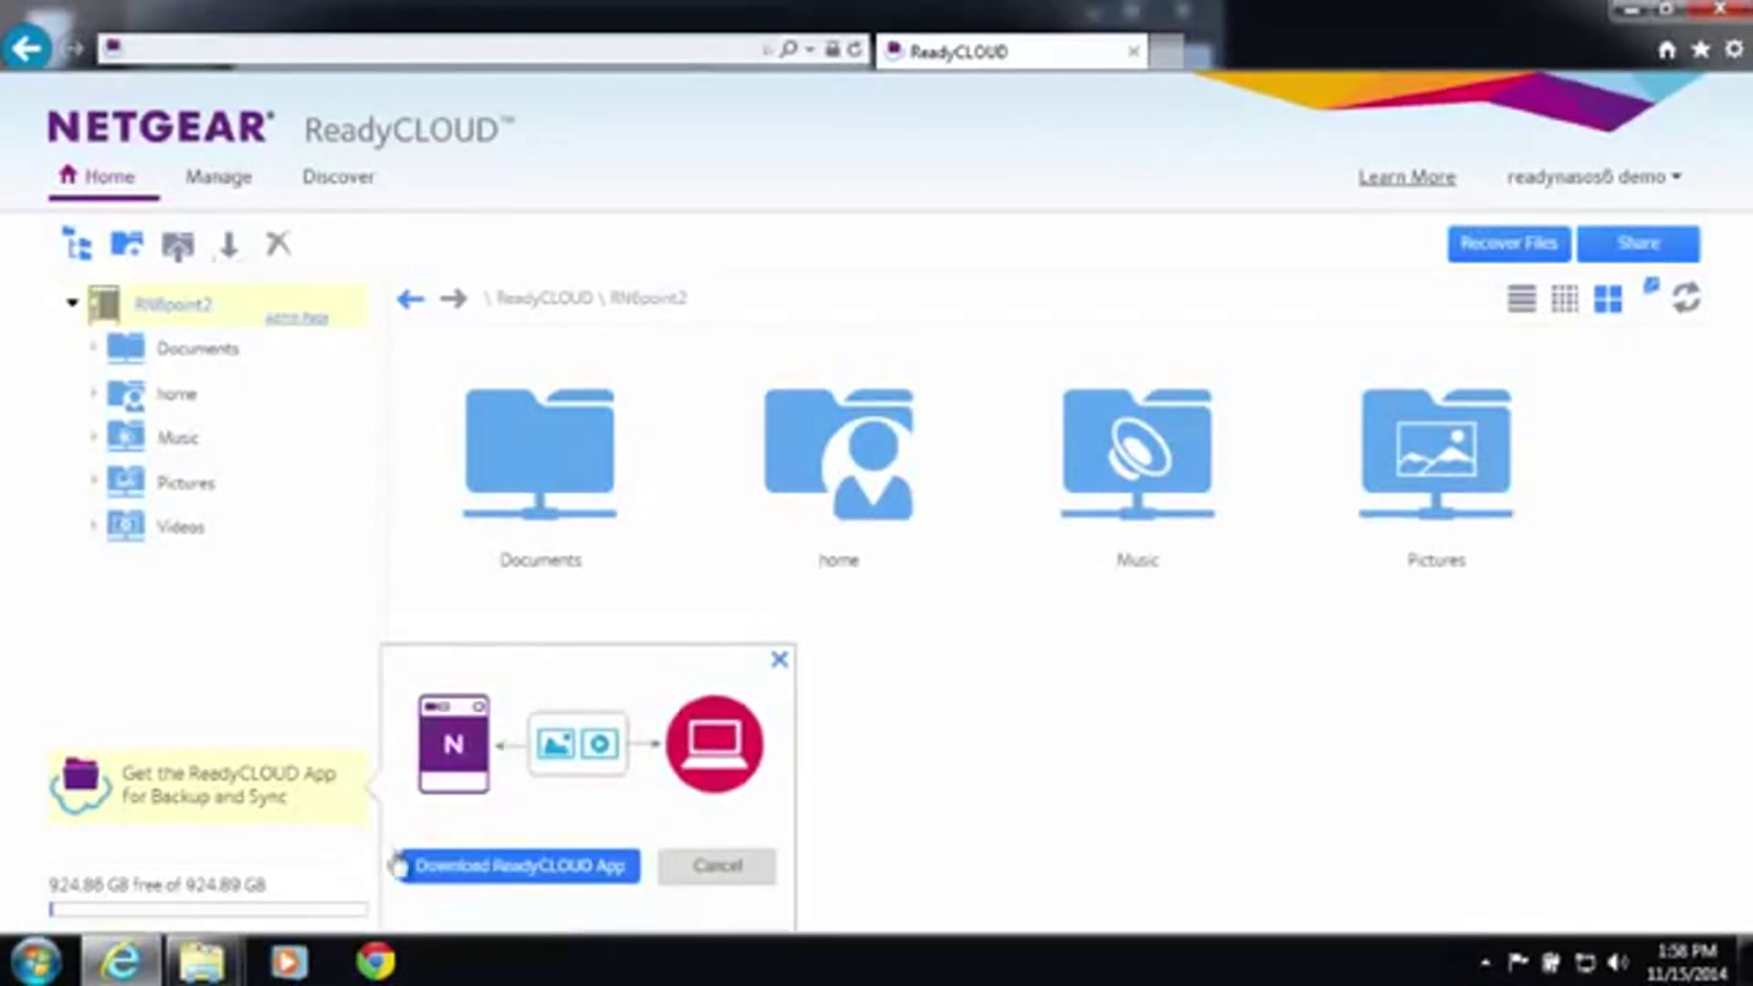
click(711, 873)
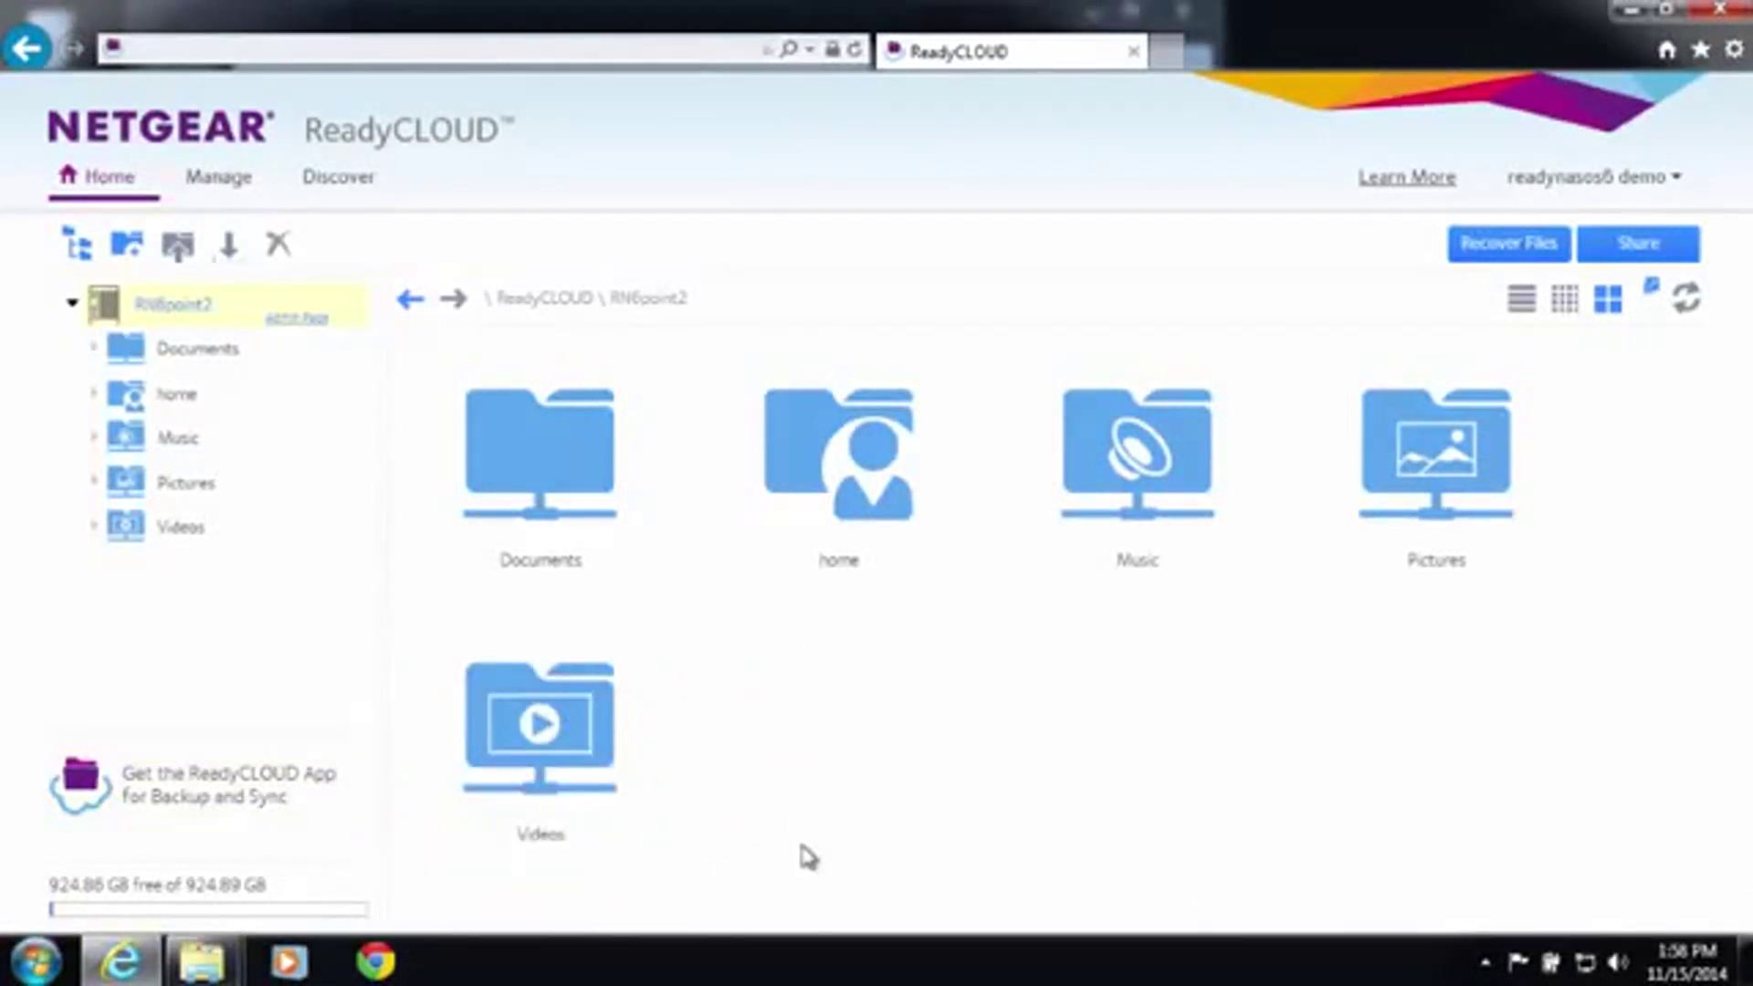